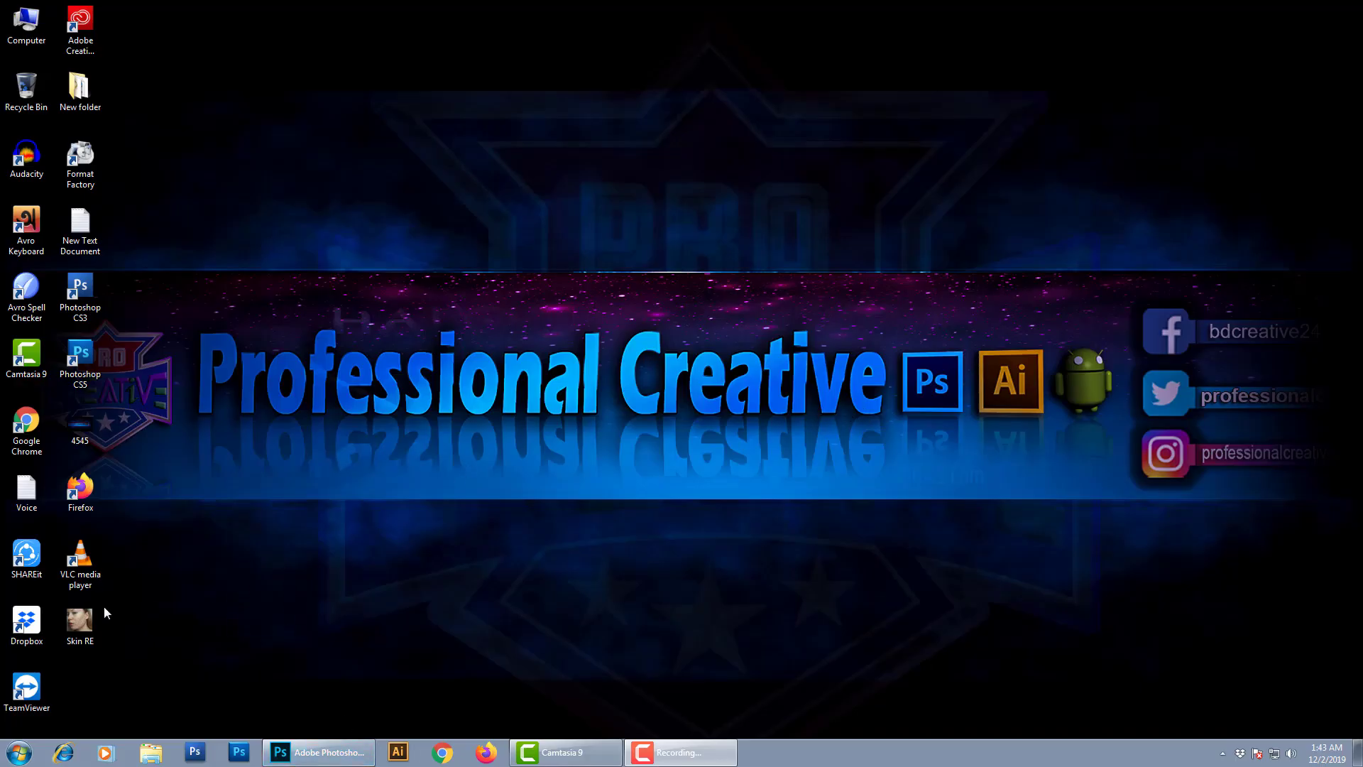
Step: Patch the first cheek blemish on Layer 1 with clean nearby skin
click(348, 752)
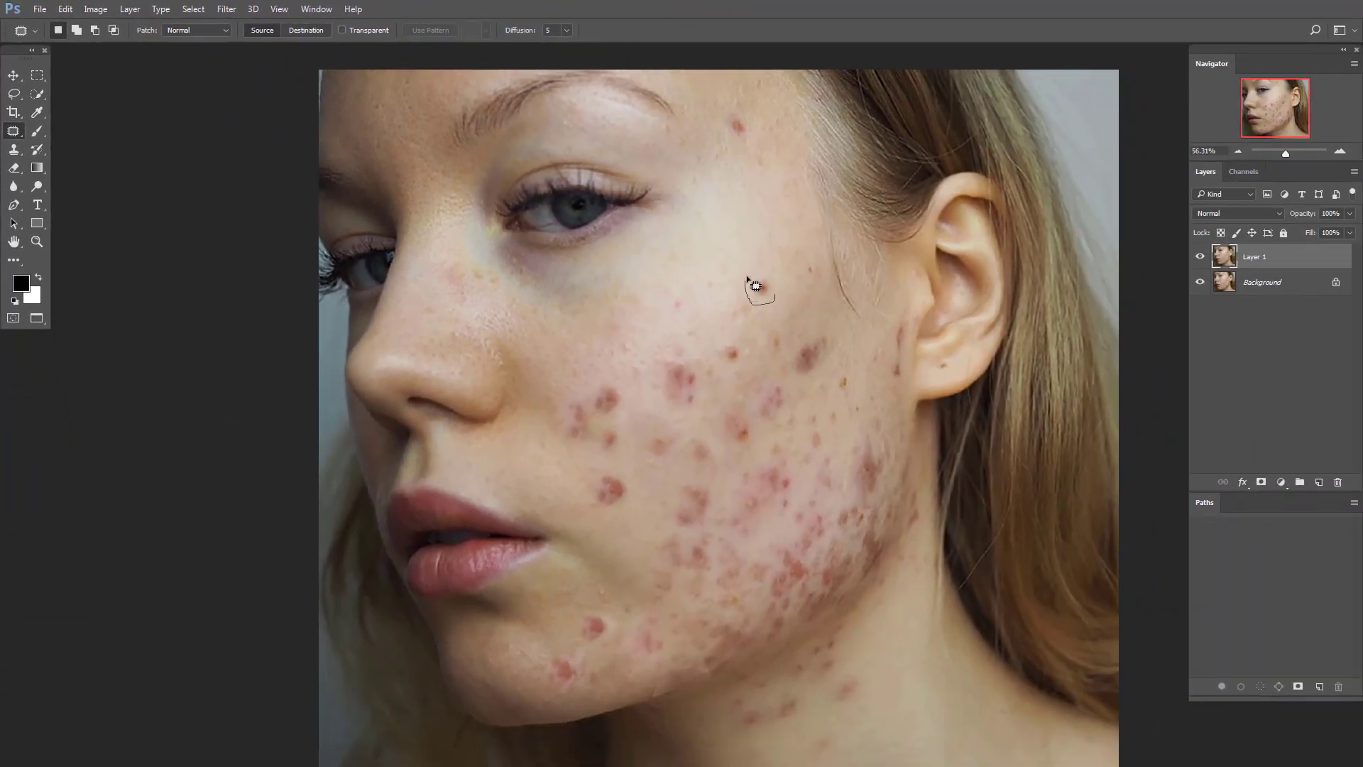
drag(768, 274, 769, 278)
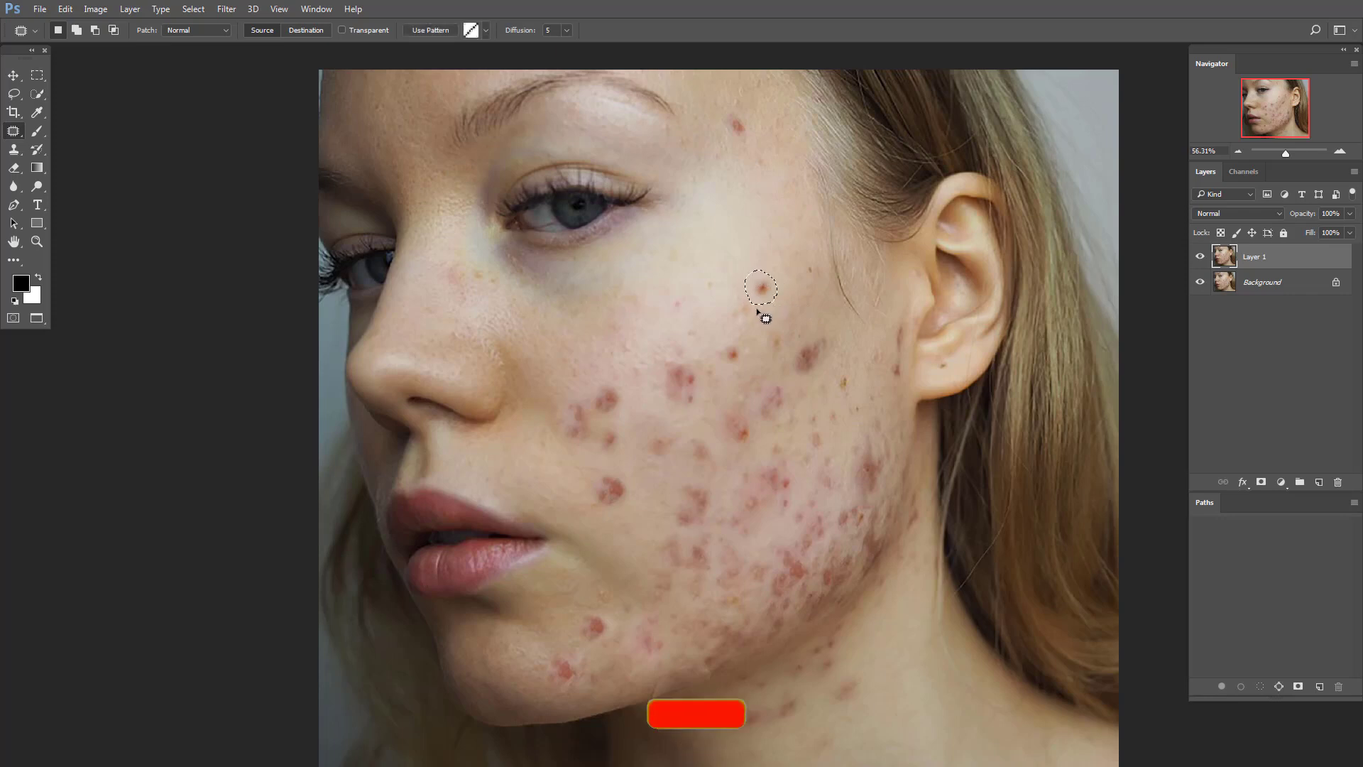
drag(767, 284, 774, 256)
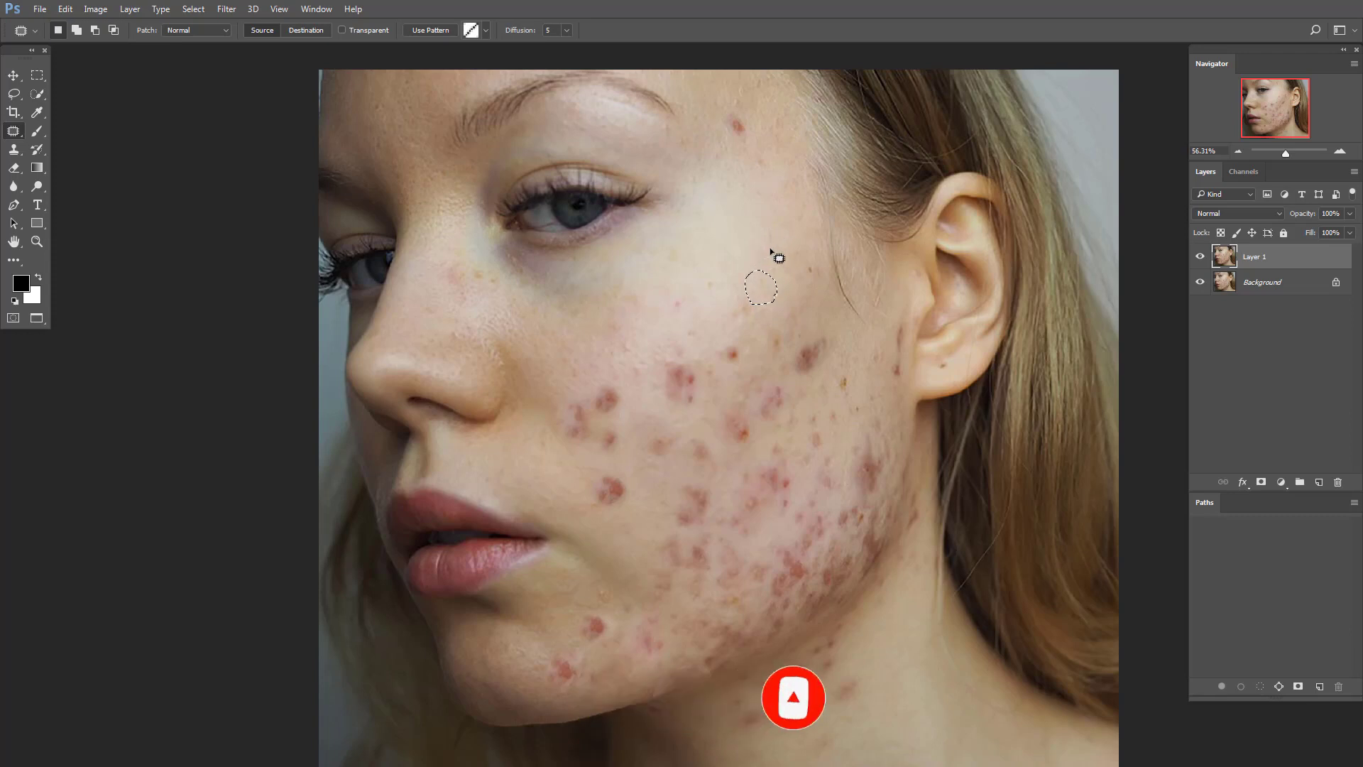
key(ctrl+d)
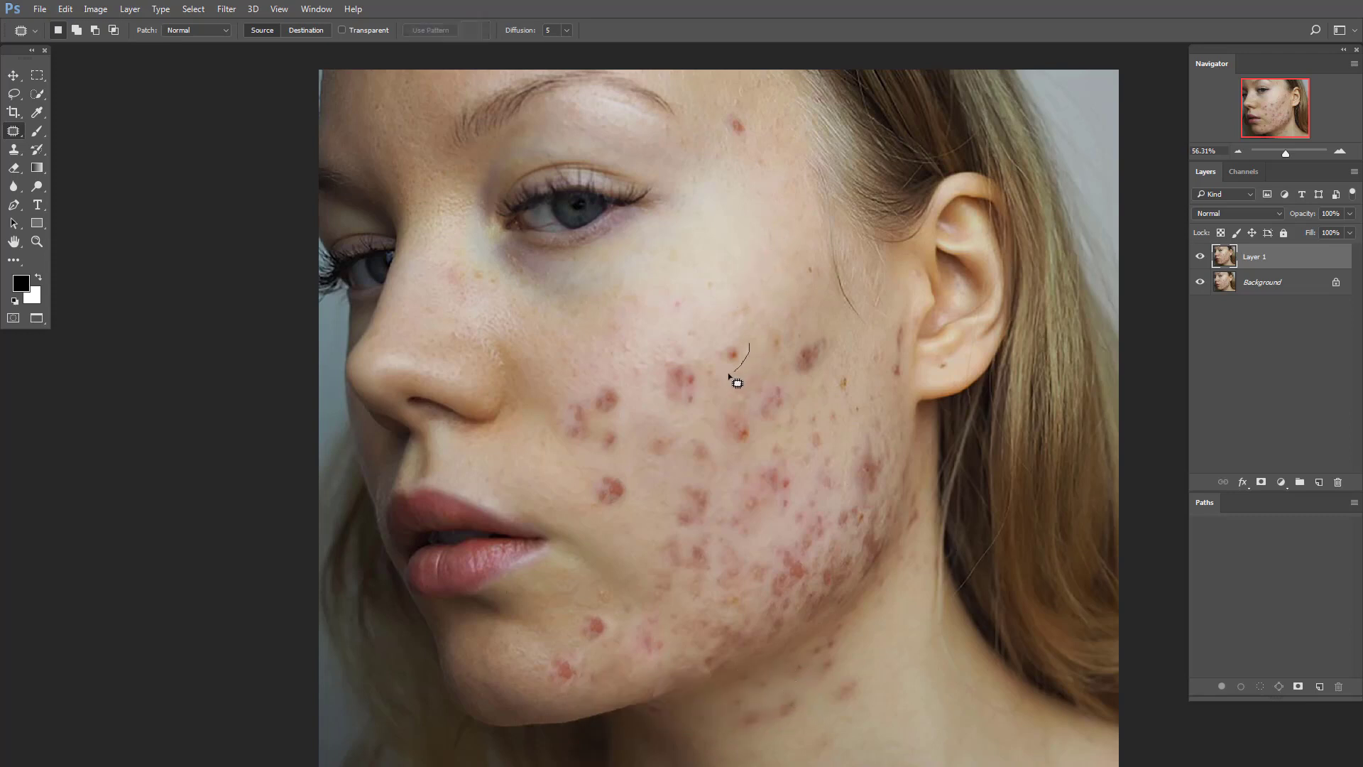
Step: Patch away the remaining acne spots across the cheek
drag(740, 340, 753, 324)
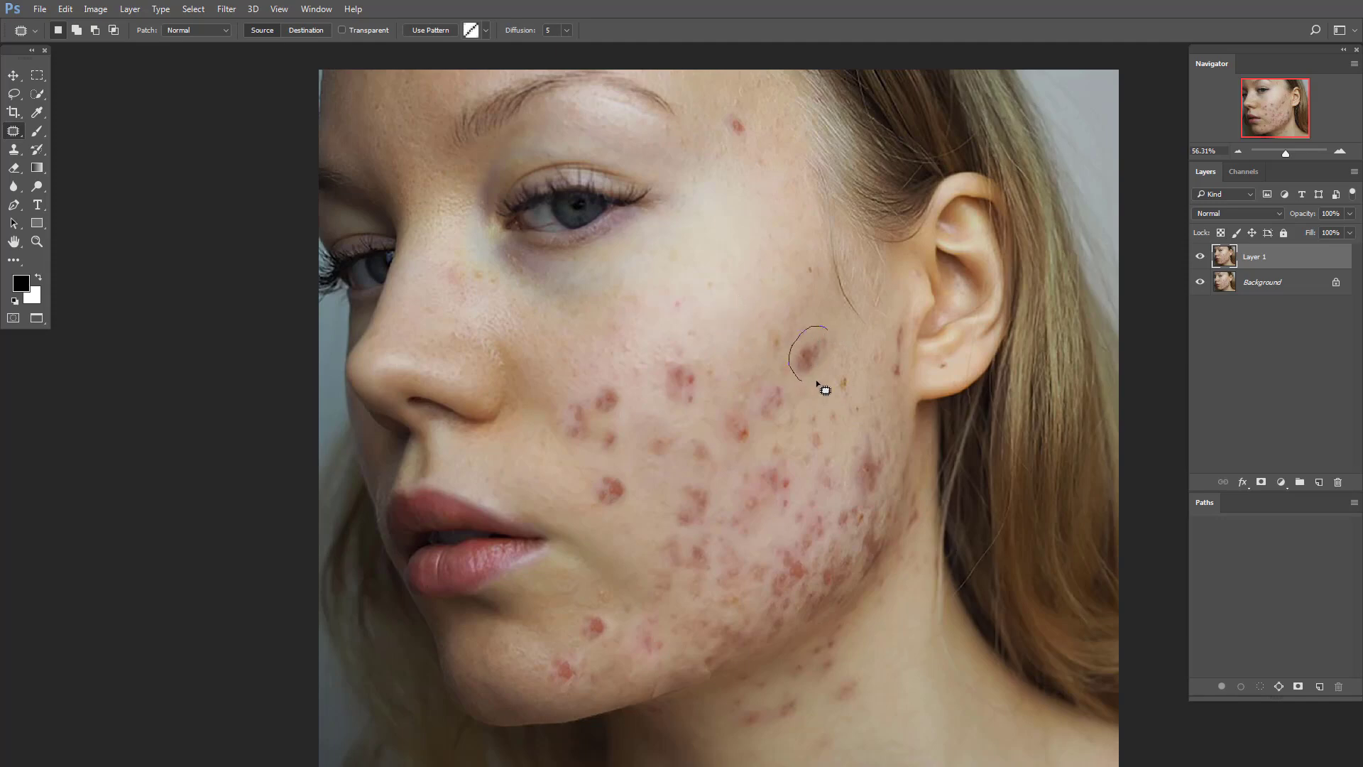
drag(824, 389, 823, 328)
drag(809, 351, 797, 298)
mouse_move(682, 377)
mouse_down()
mouse_move(594, 395)
mouse_move(752, 450)
mouse_move(709, 563)
mouse_up()
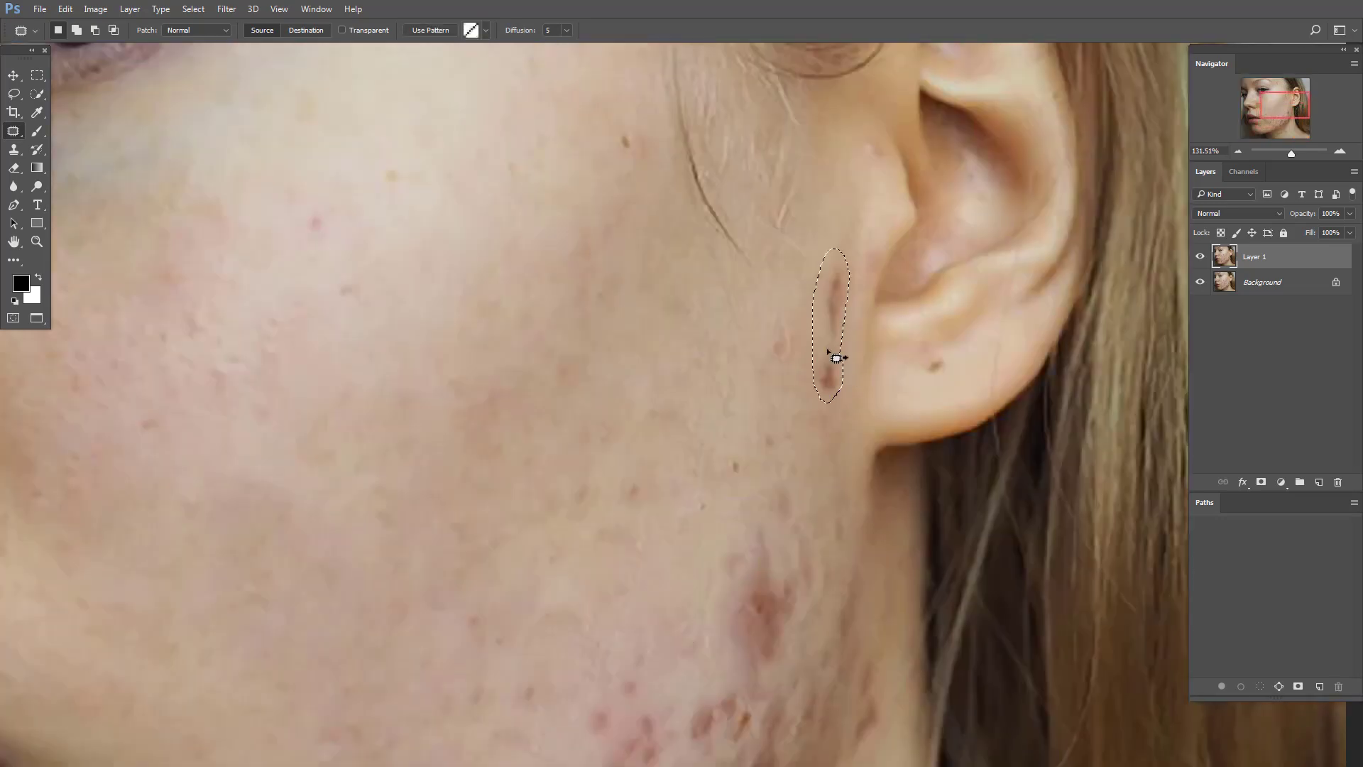
alt+scroll(837, 357, down, 3)
Step: Patch the blemishes on the upper neck and along the jawline
drag(689, 420, 724, 326)
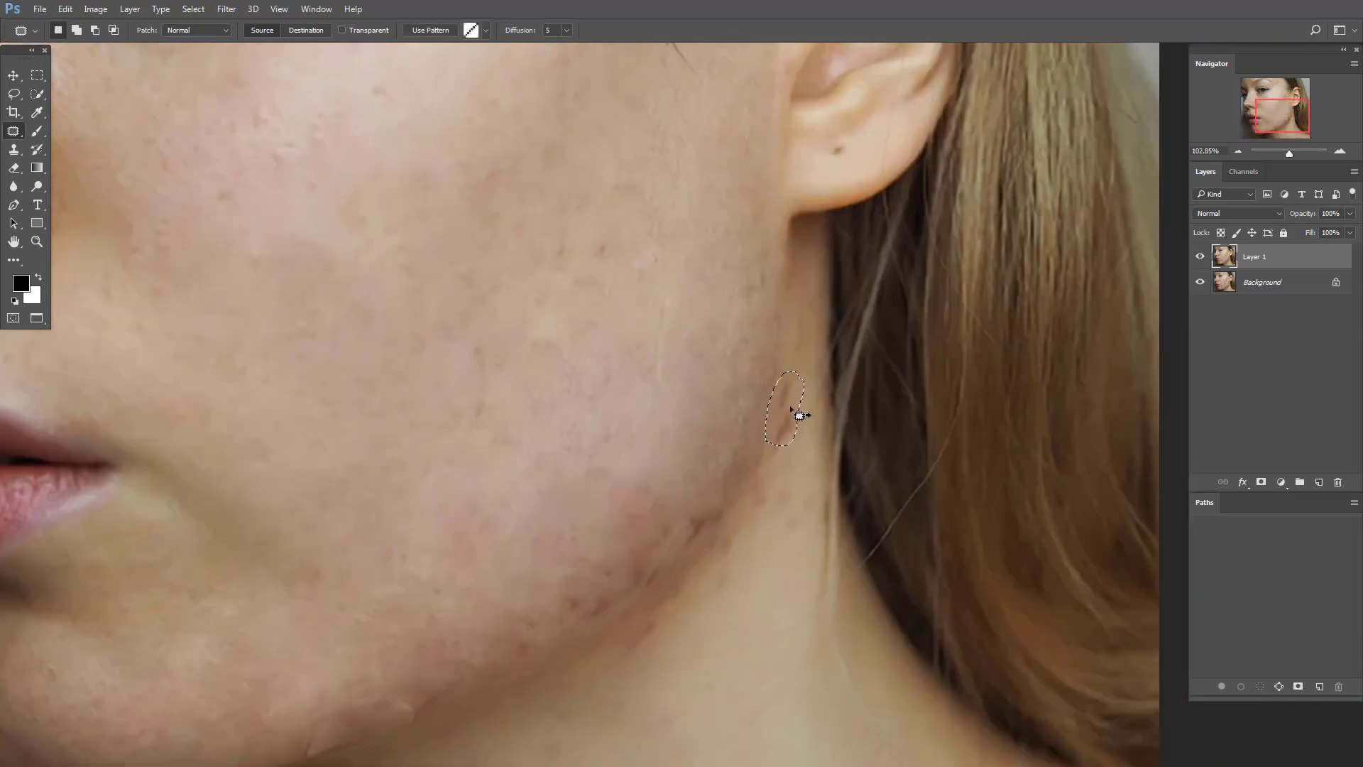
drag(724, 446, 727, 448)
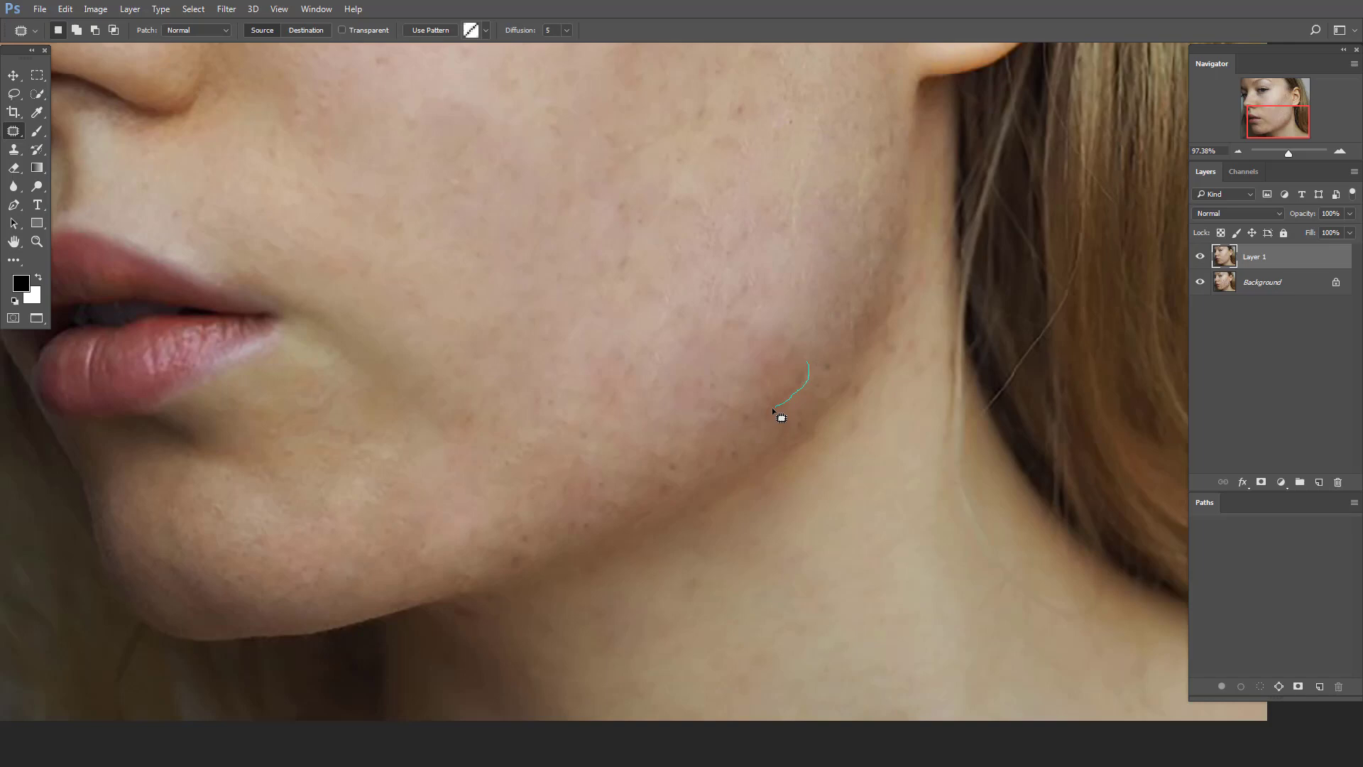
mouse_move(650, 375)
mouse_down()
mouse_move(672, 375)
mouse_move(745, 456)
mouse_up()
alt+scroll(937, 525, down, 3)
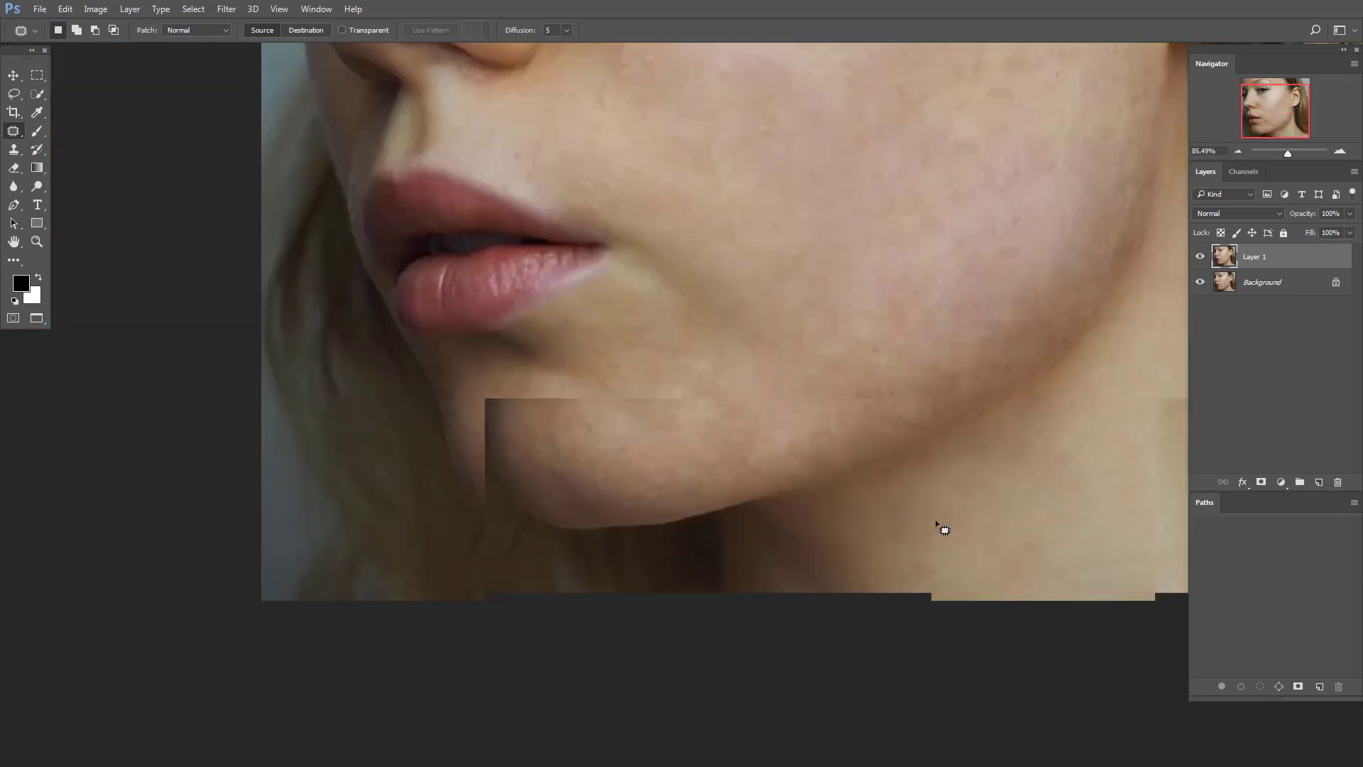
alt+scroll(781, 483, down, 3)
alt+scroll(864, 301, up, 2)
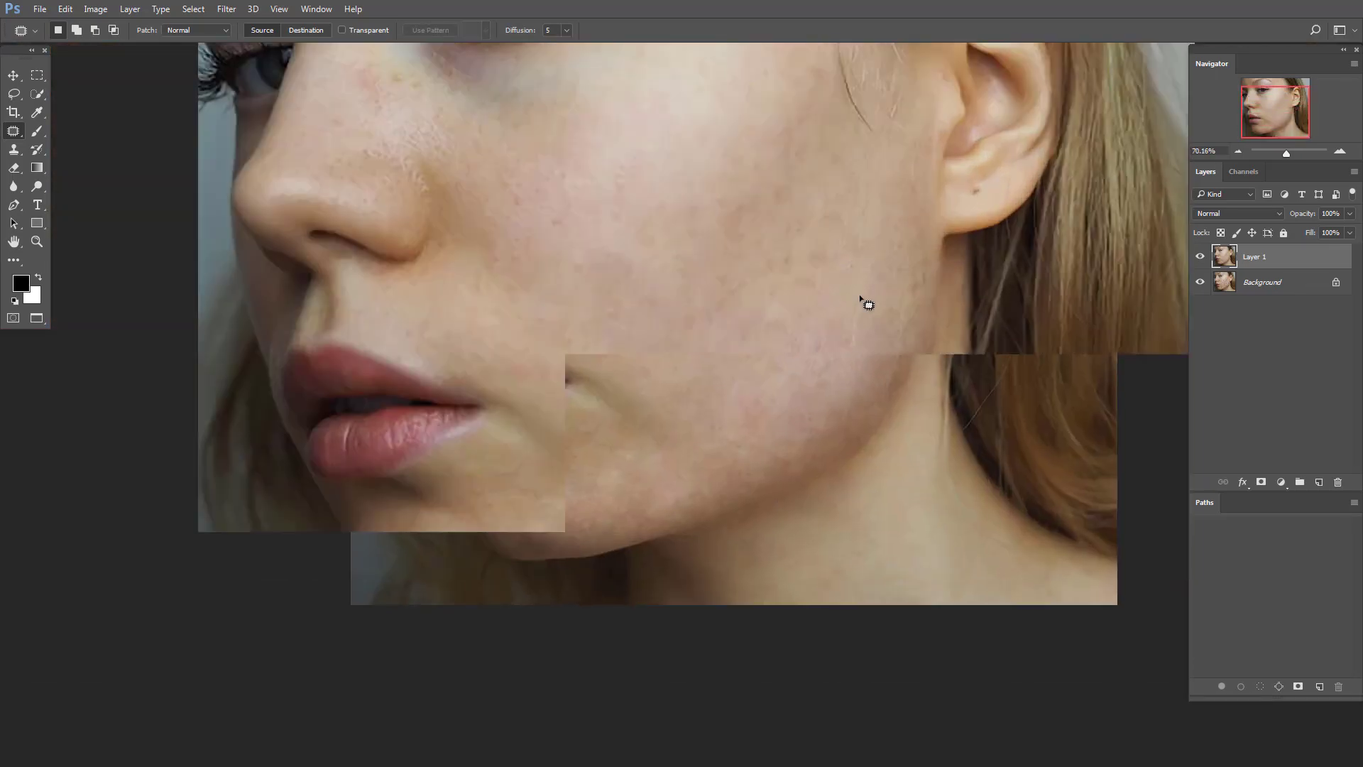
alt+scroll(855, 383, down, 2)
alt+scroll(841, 501, up, 3)
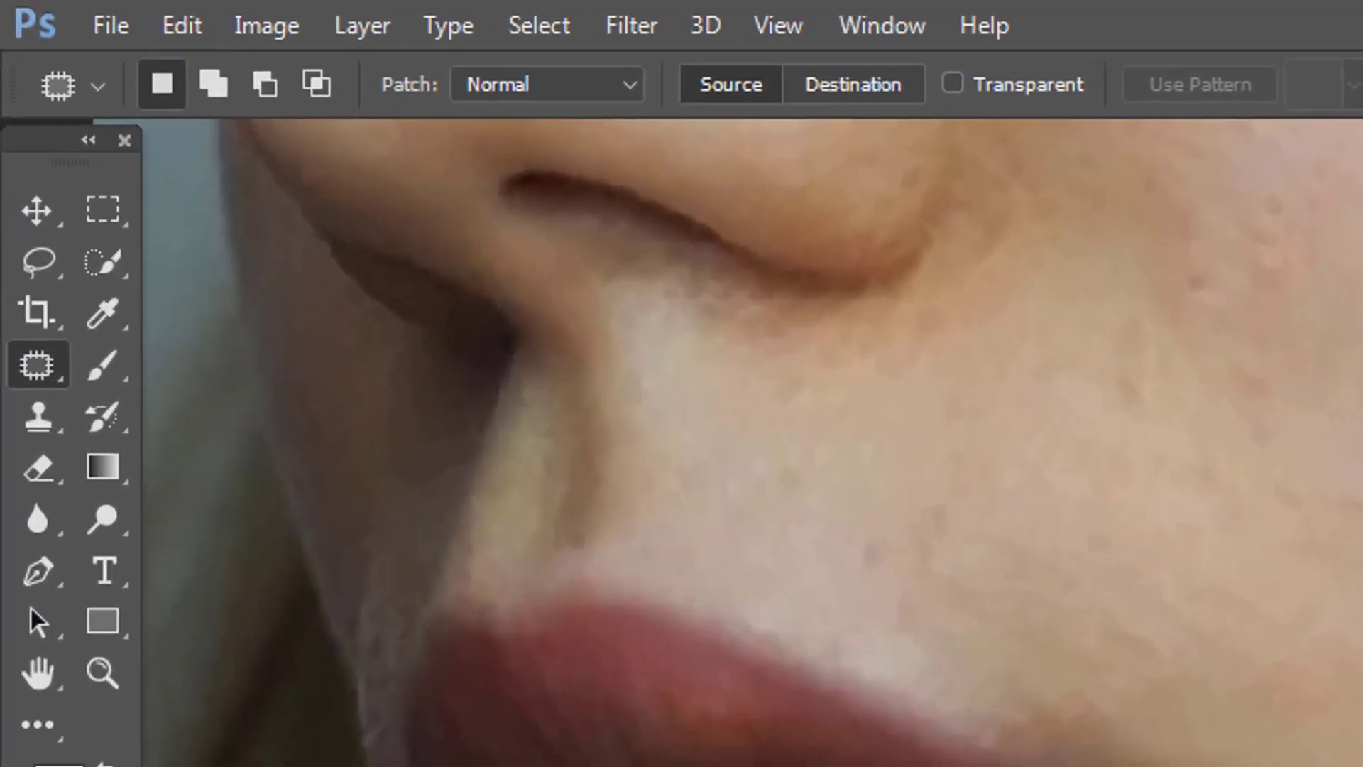
Step: Set up the Clone Stamp with 35% opacity and 63% flow
click(37, 419)
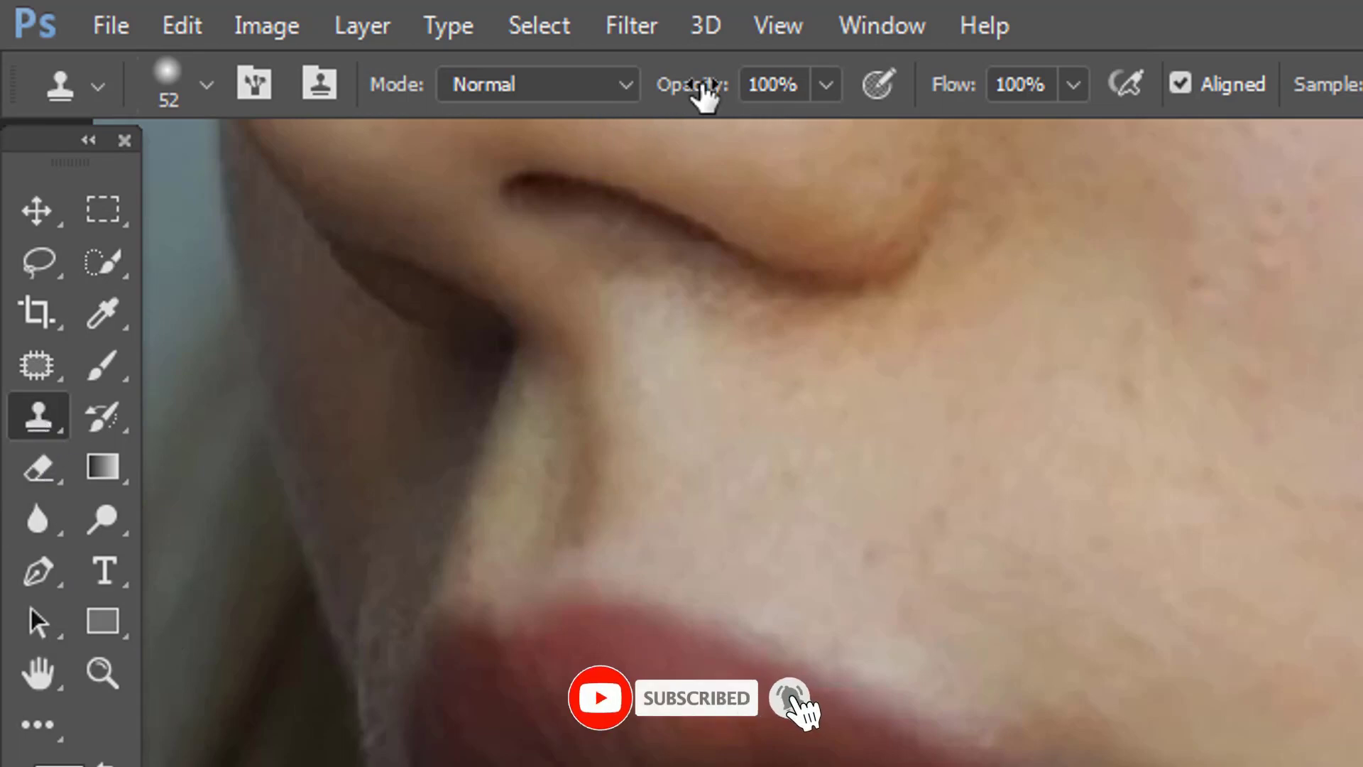
mouse_move(700, 91)
mouse_down()
mouse_move(617, 91)
mouse_move(593, 107)
mouse_up()
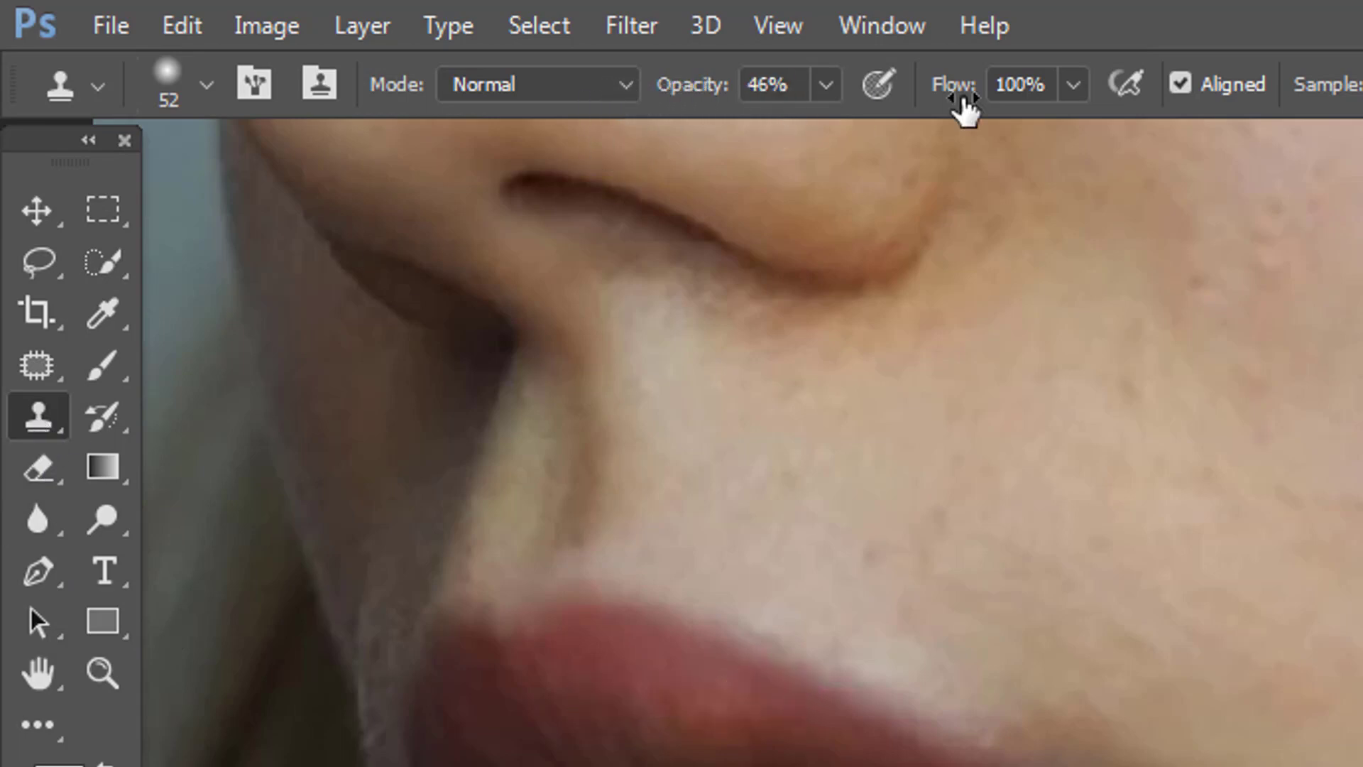
drag(958, 89, 888, 92)
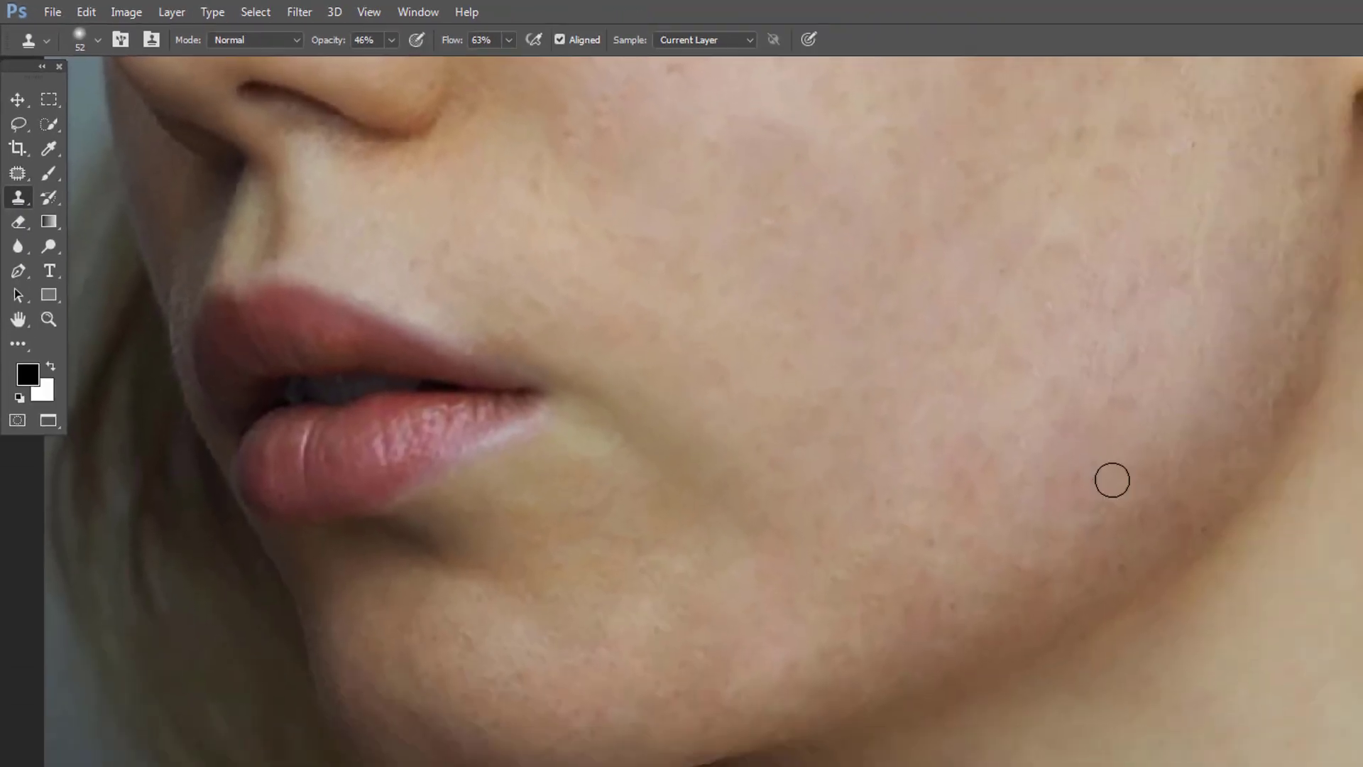
key(bracketright)
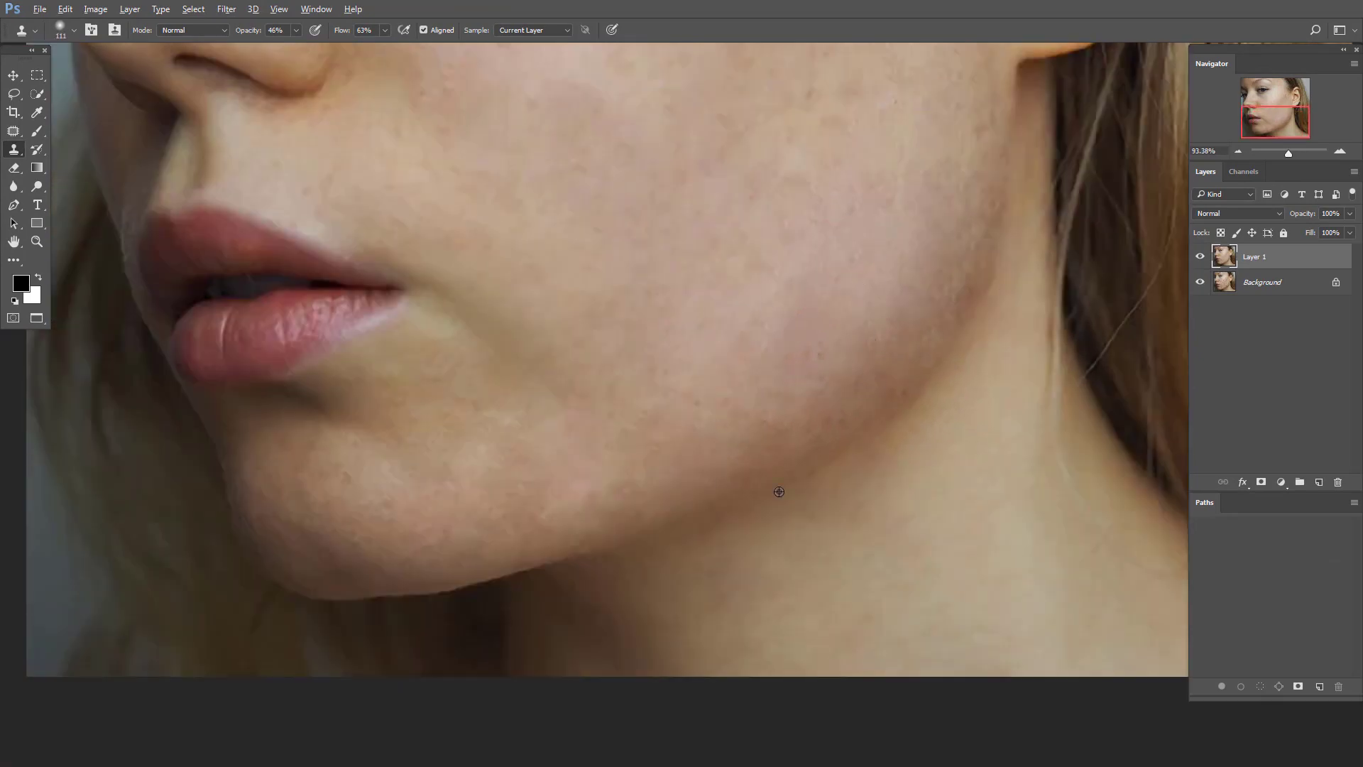
Step: Enlarge the clone brush to cover the blotchy cheek and jaw skin
scroll(827, 384, up, 5)
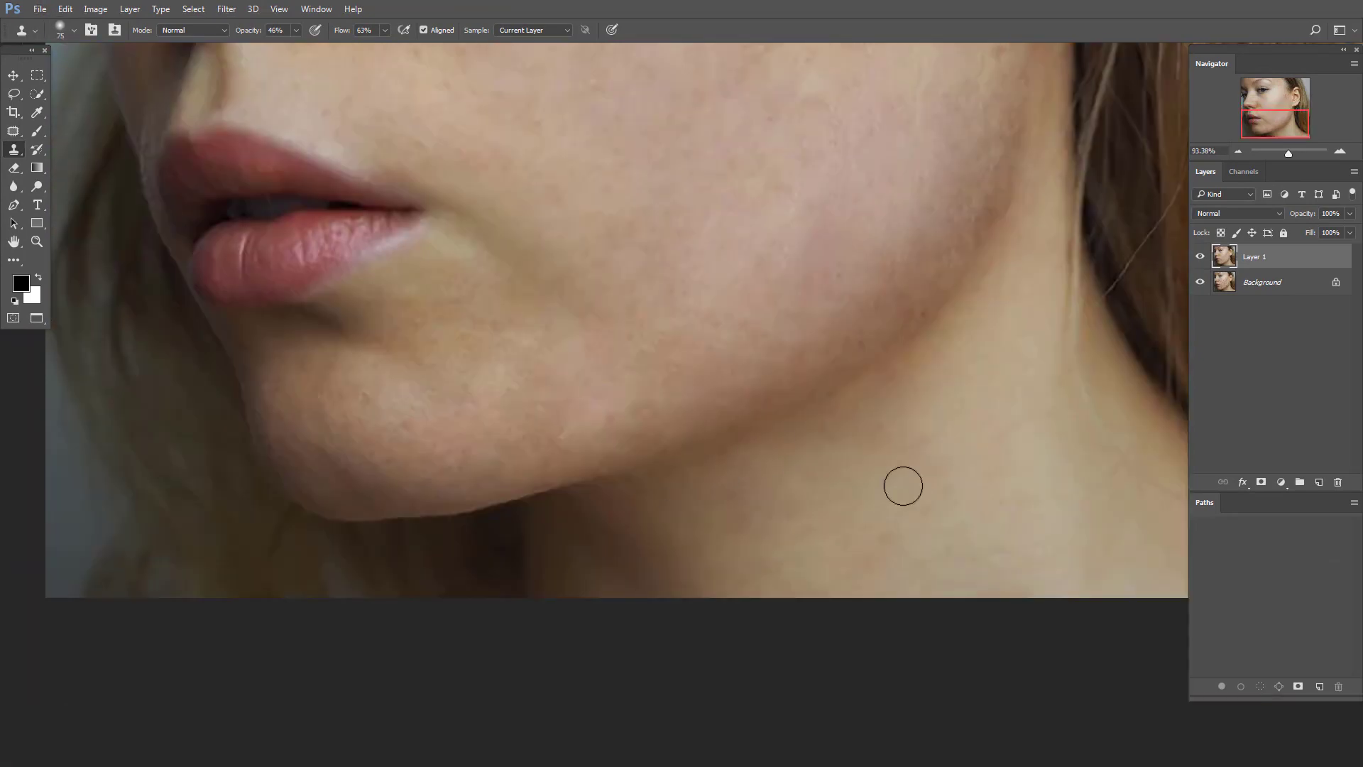
scroll(900, 483, left, 3)
key(bracketright)
key(bracketright)
scroll(821, 472, down, 2)
scroll(973, 523, down, 2)
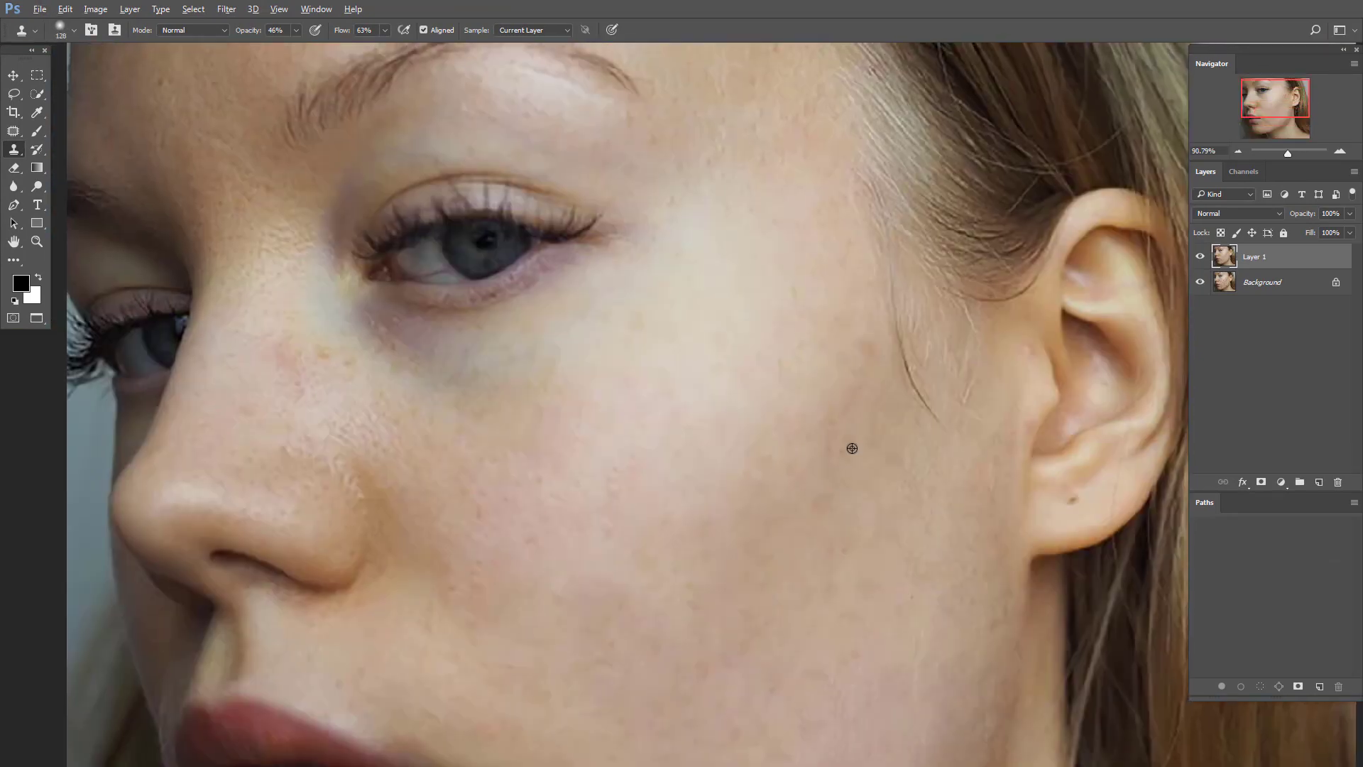
scroll(846, 450, down, 2)
key(bracketright)
key(bracketright)
key(bracketright)
scroll(913, 448, left, 3)
scroll(730, 350, up, 2)
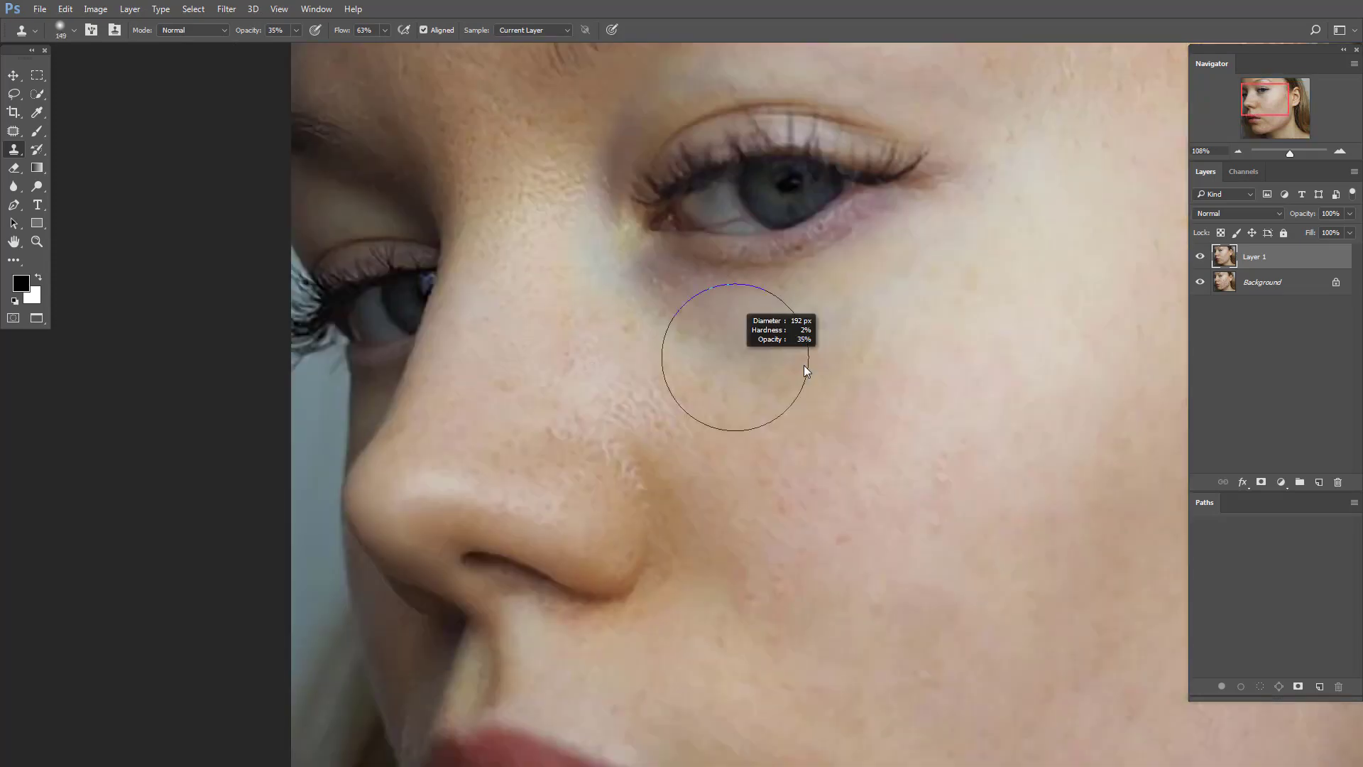
scroll(793, 530, down, 2)
scroll(851, 530, down, 5)
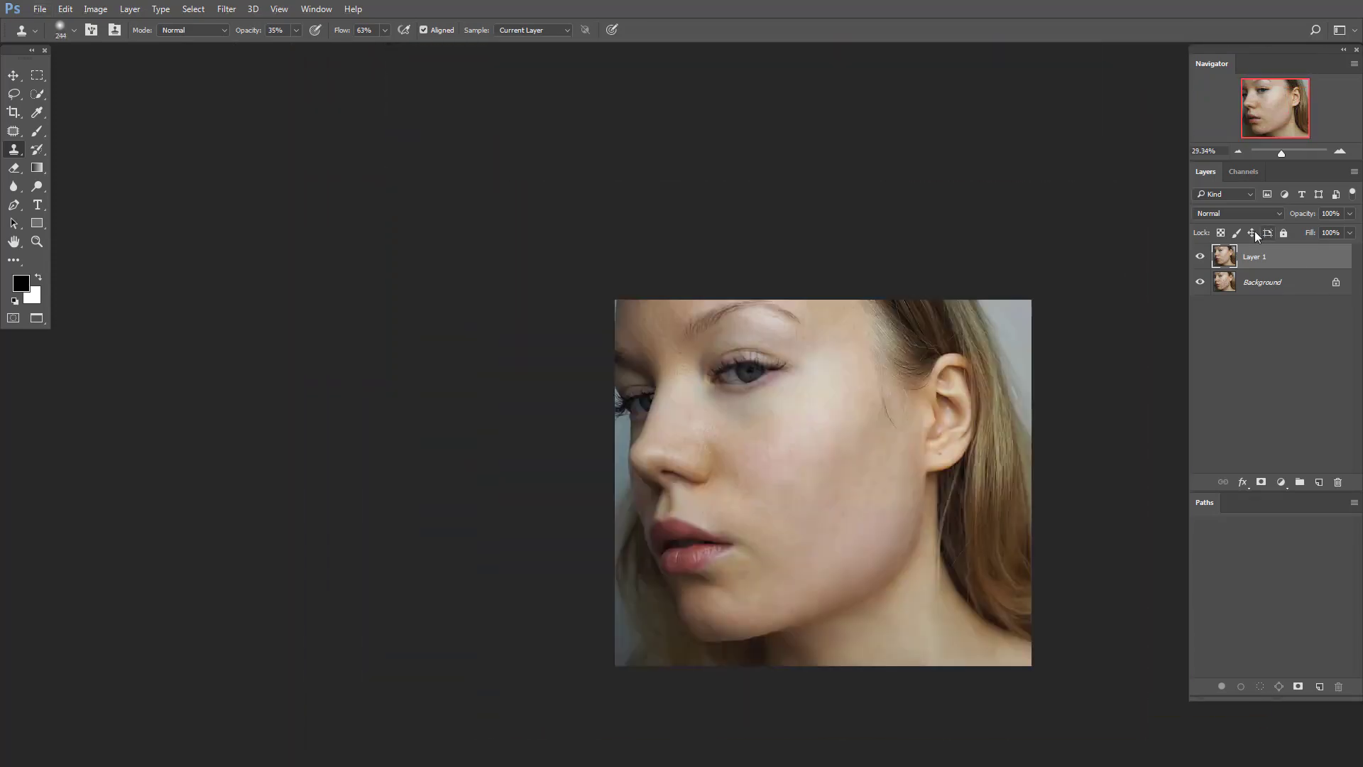
scroll(678, 406, up, 1)
Step: Toggle Layer 1's visibility to compare the retouch against the original acne
click(1200, 256)
click(1199, 256)
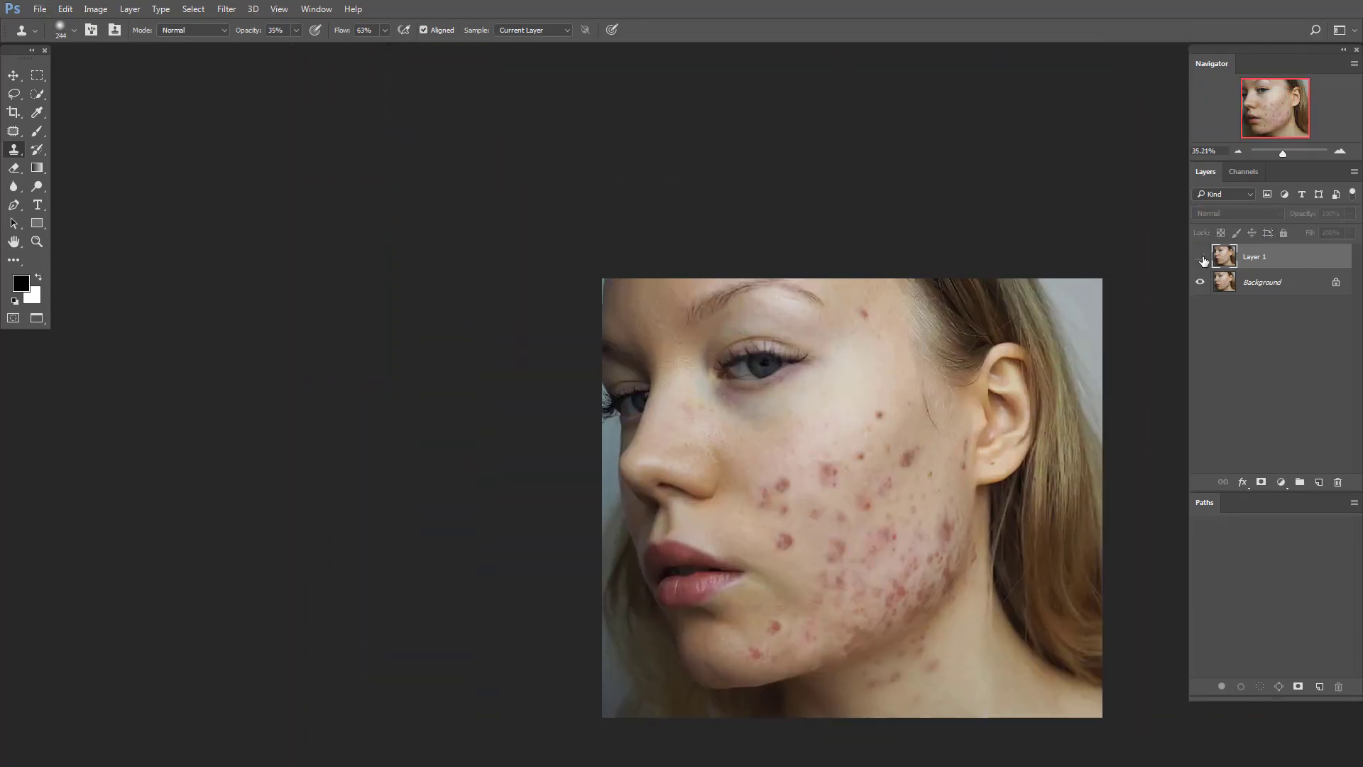
scroll(824, 545, up, 2)
scroll(824, 545, up, 1)
scroll(743, 402, up, 1)
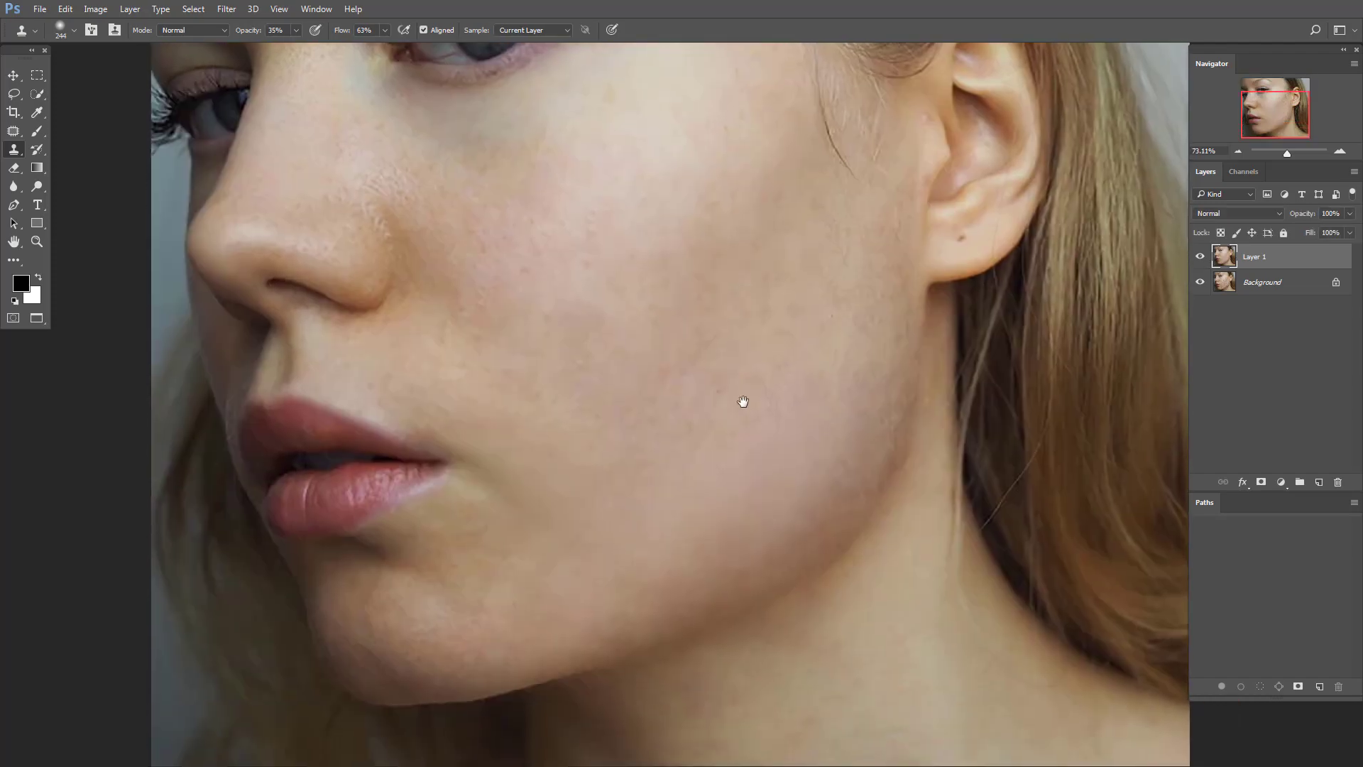
scroll(760, 435, down, 2)
scroll(761, 435, down, 2)
scroll(767, 432, up, 3)
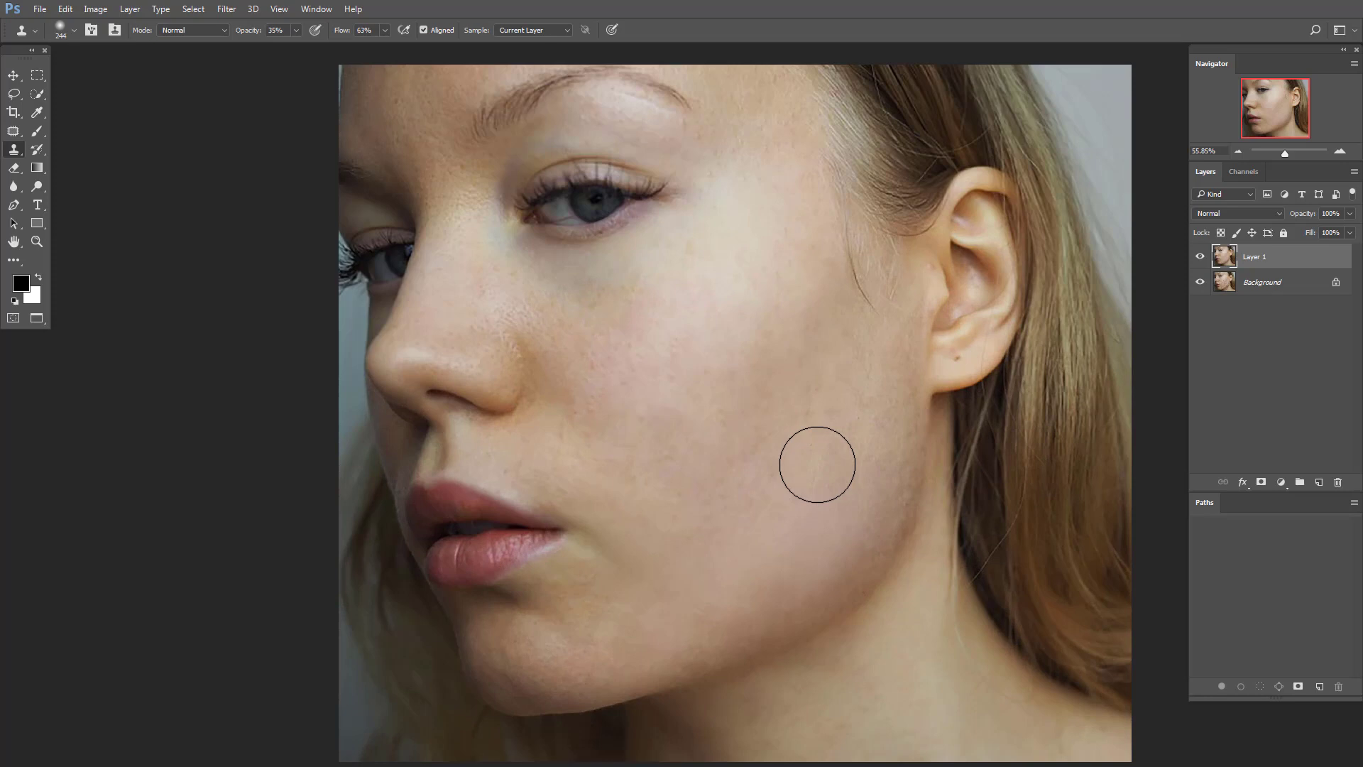
Step: Smooth one more cheek spot, then duplicate Layer 1 as an inverted Vivid Light copy
drag(817, 465, 840, 462)
key(ctrl+j)
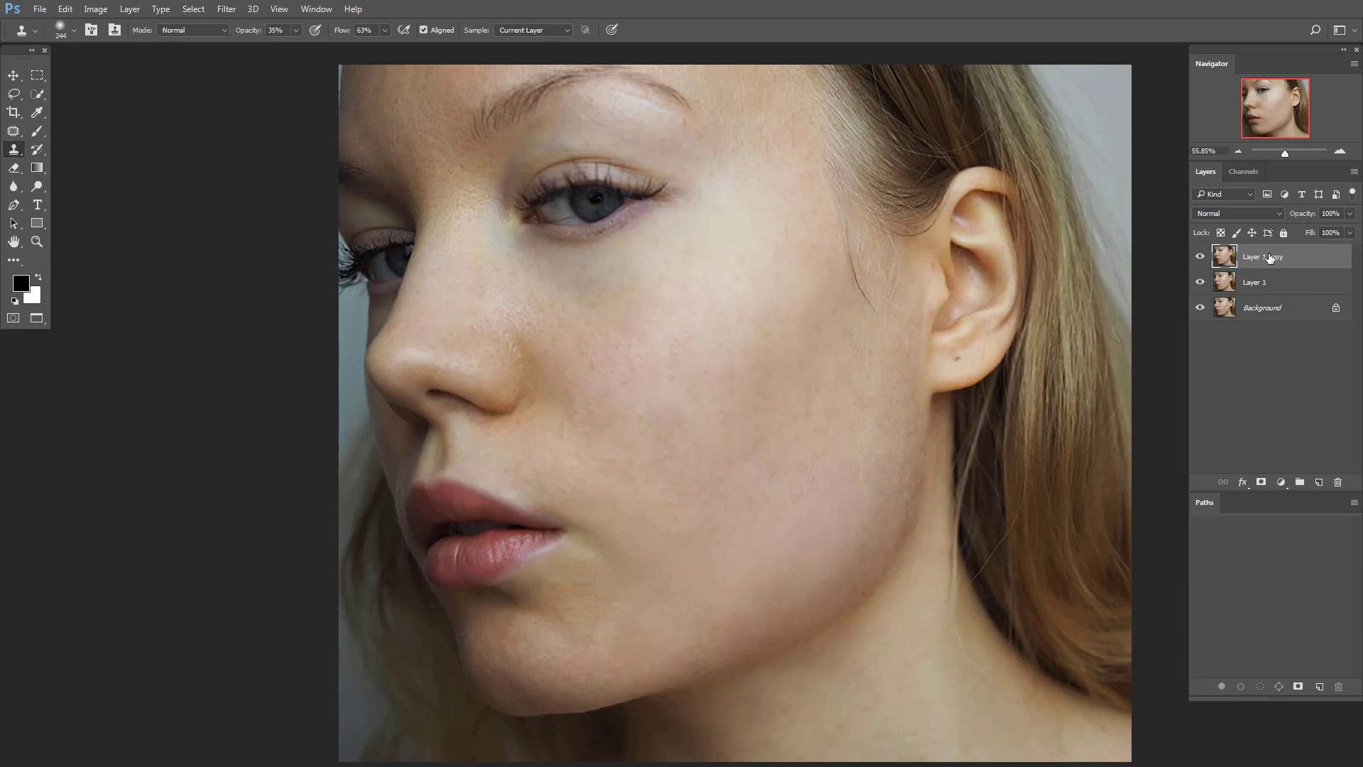
click(1244, 214)
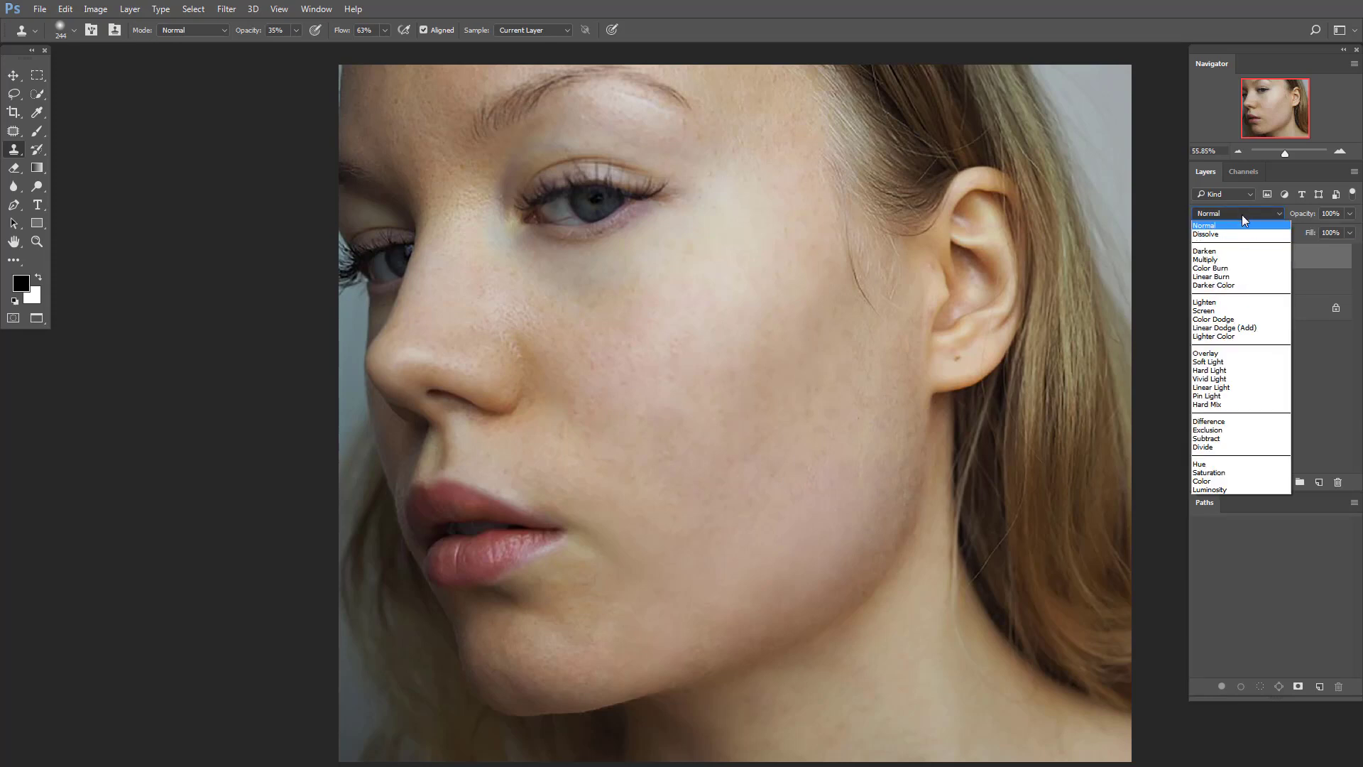
click(1222, 380)
key(ctrl+i)
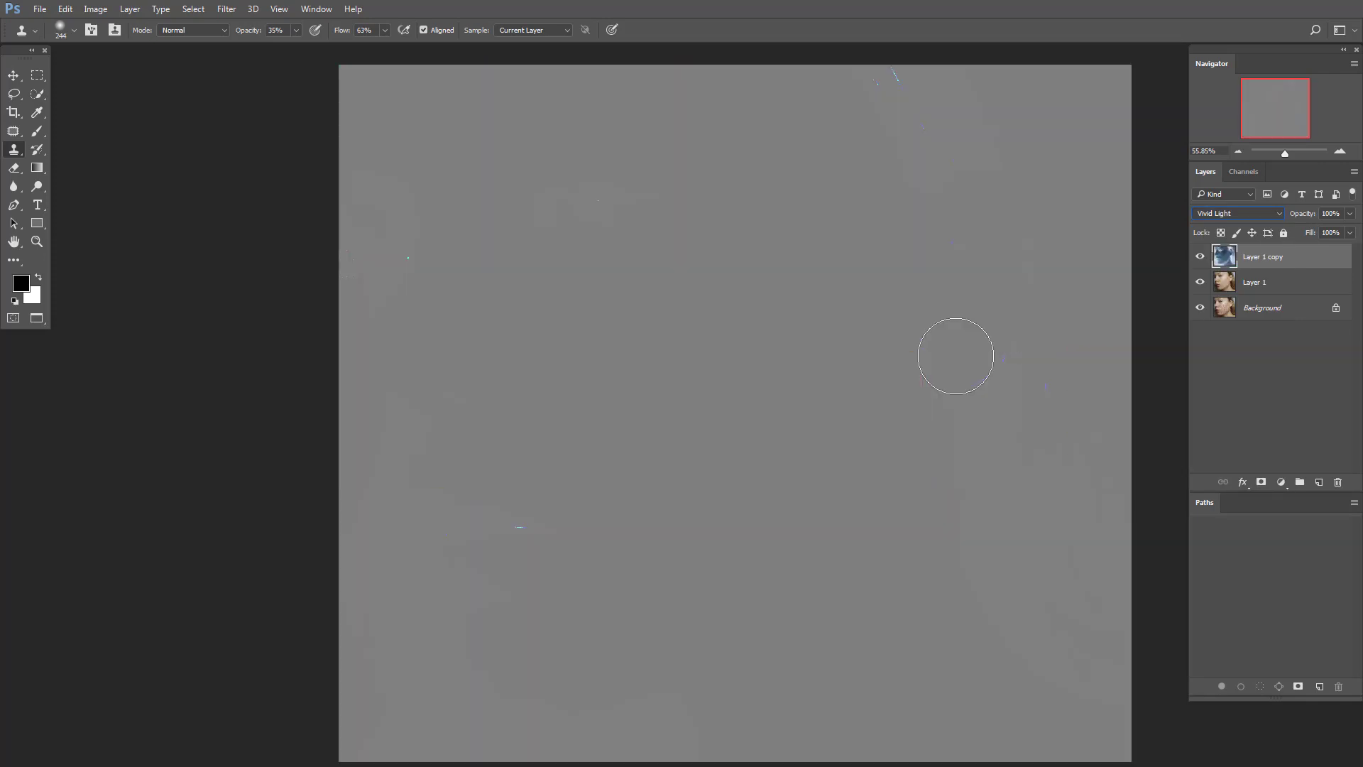
Step: Apply a High Pass filter with a 23.5-pixel radius to the copy
scroll(756, 319, down, 2)
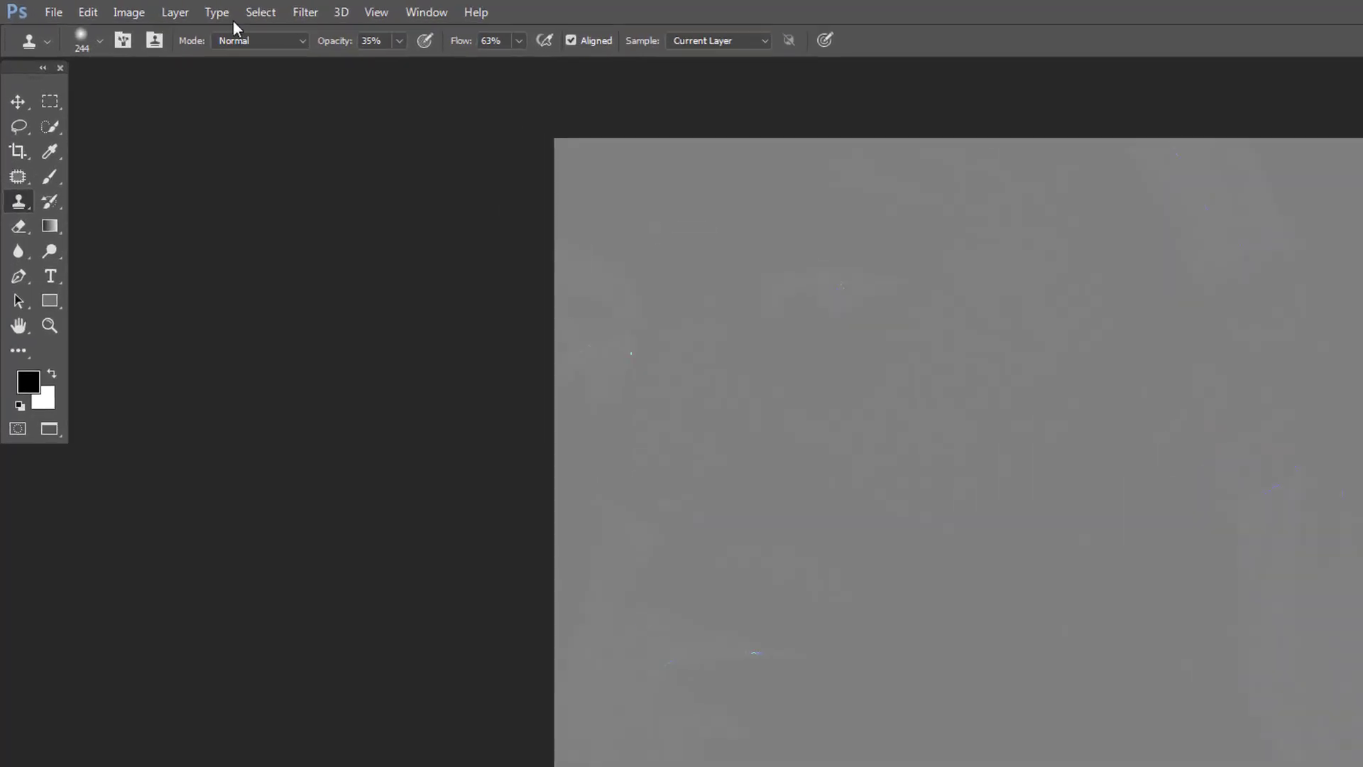
click(226, 9)
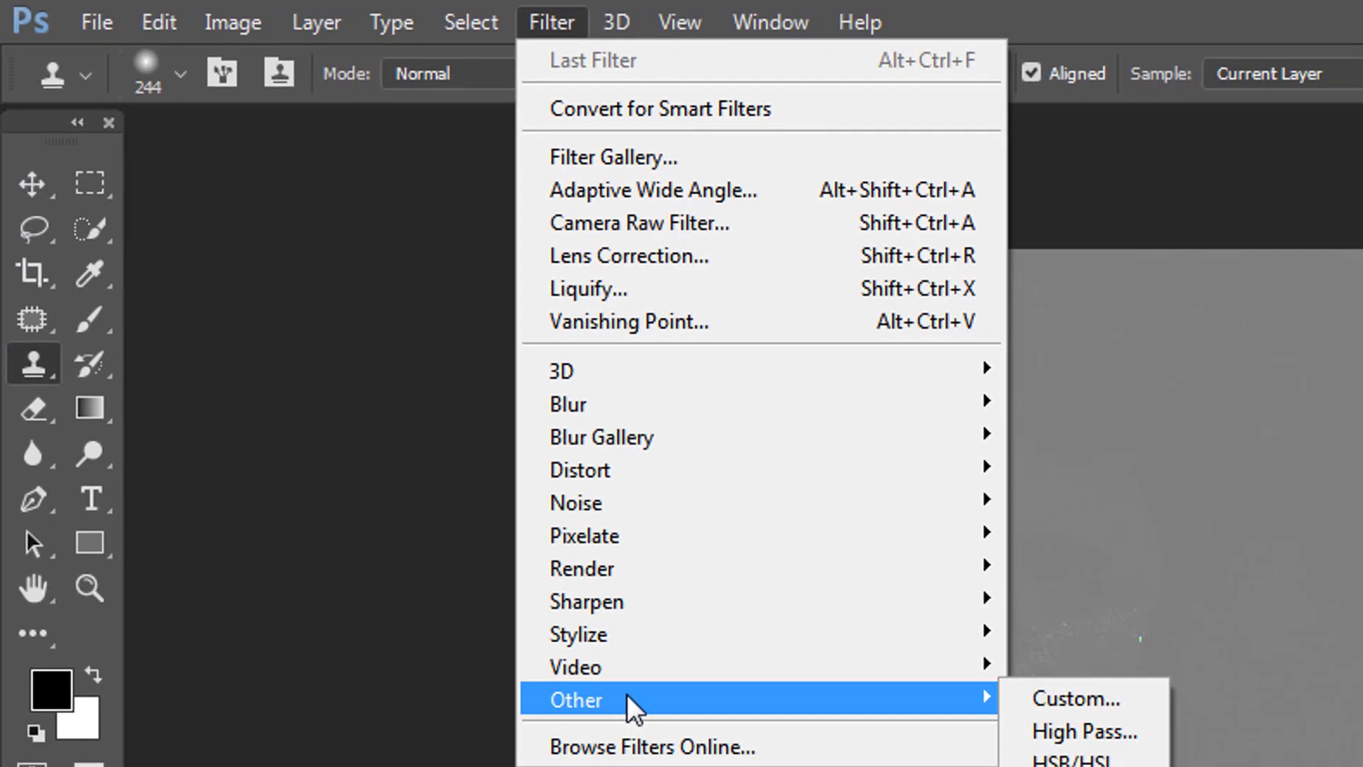
mouse_move(483, 585)
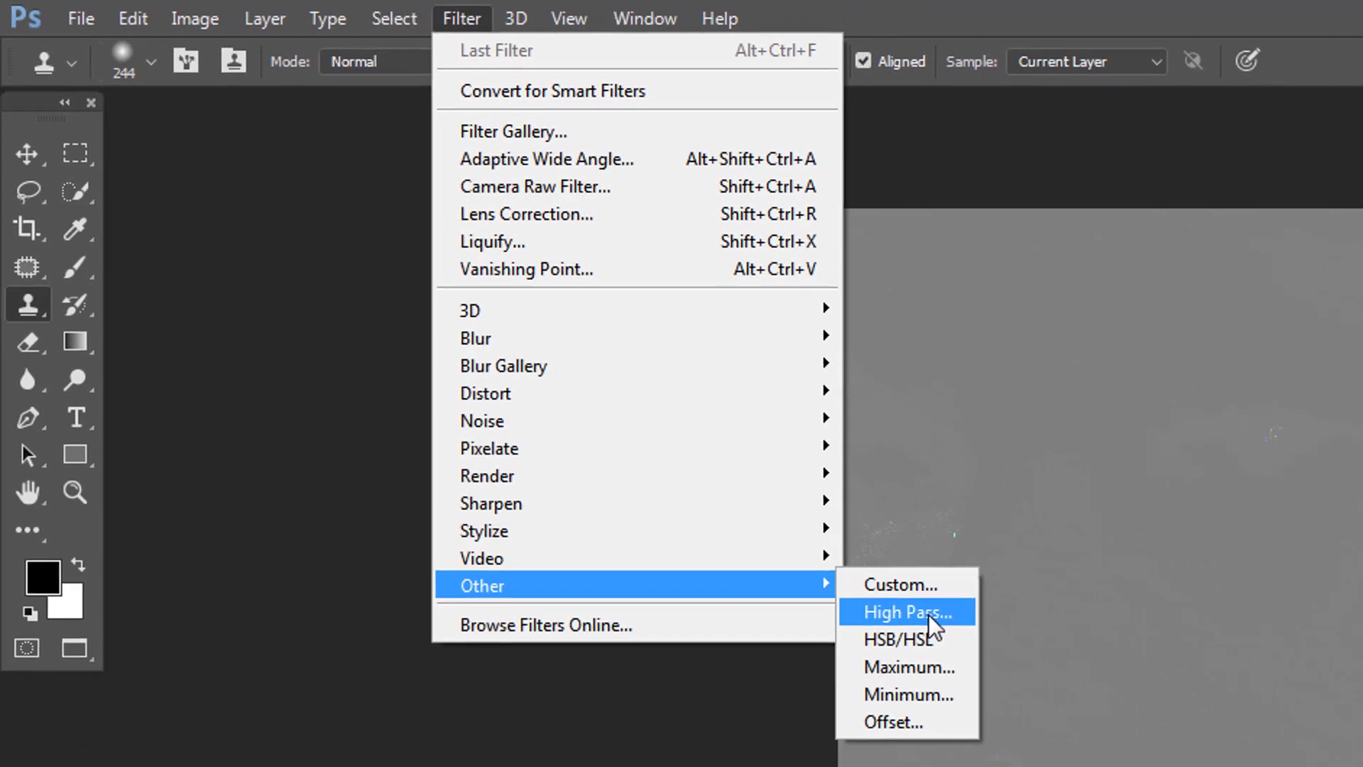
click(930, 624)
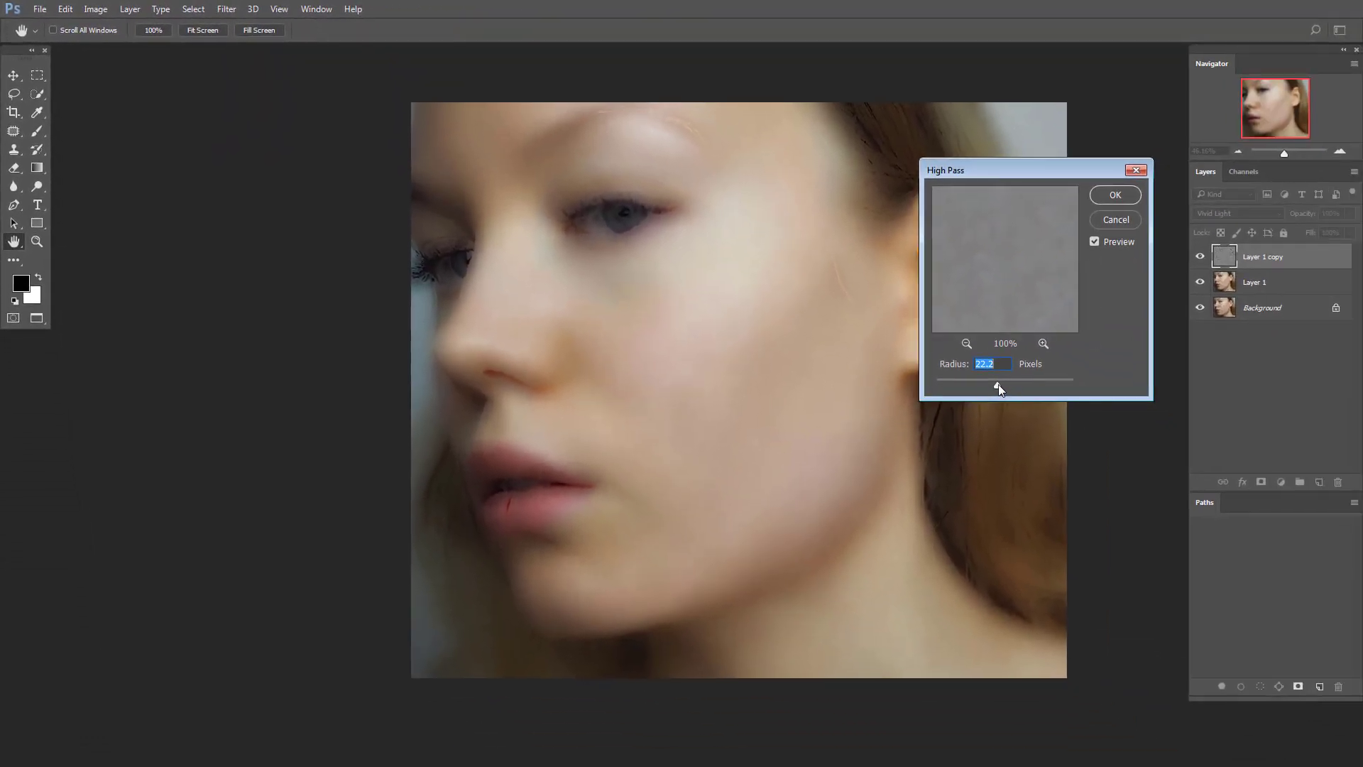
mouse_move(998, 385)
mouse_down()
mouse_move(973, 385)
mouse_move(998, 385)
mouse_up()
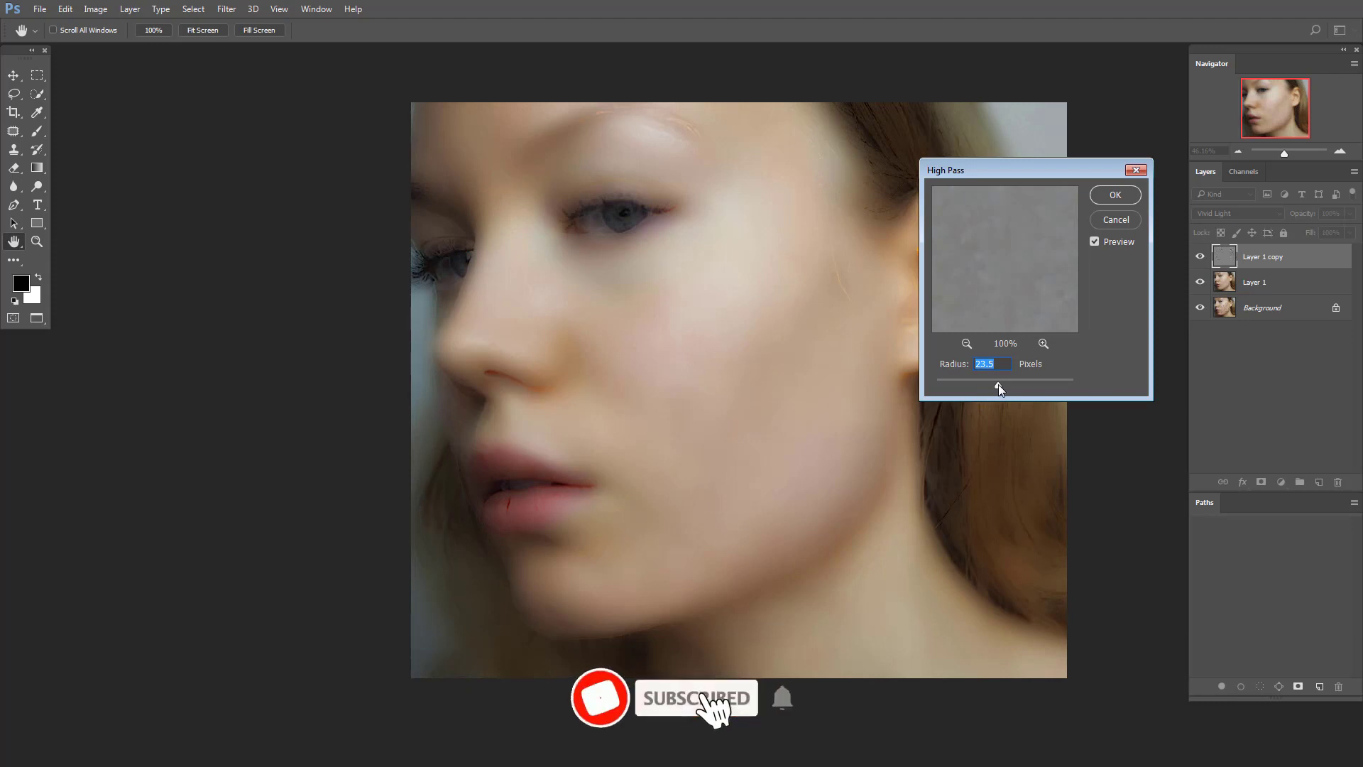
drag(998, 384, 998, 385)
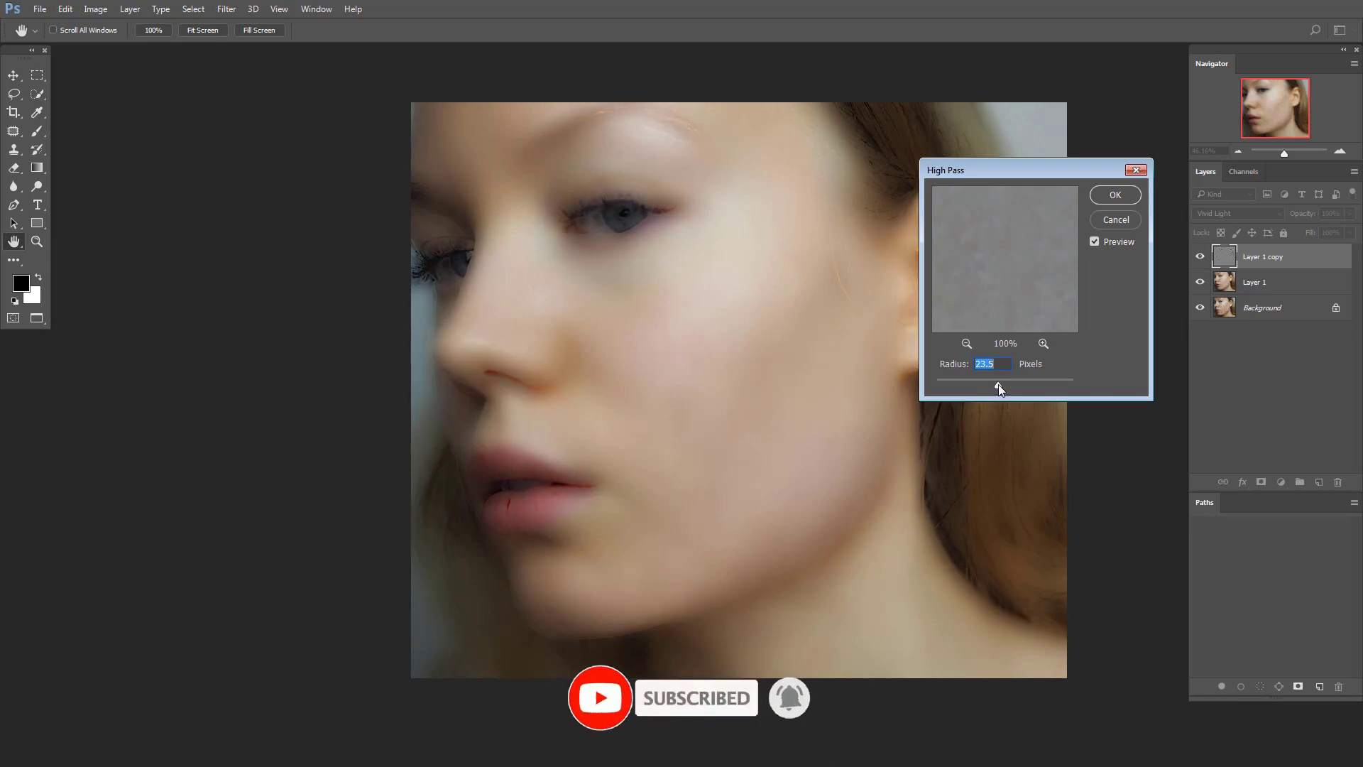
click(1114, 196)
key(s)
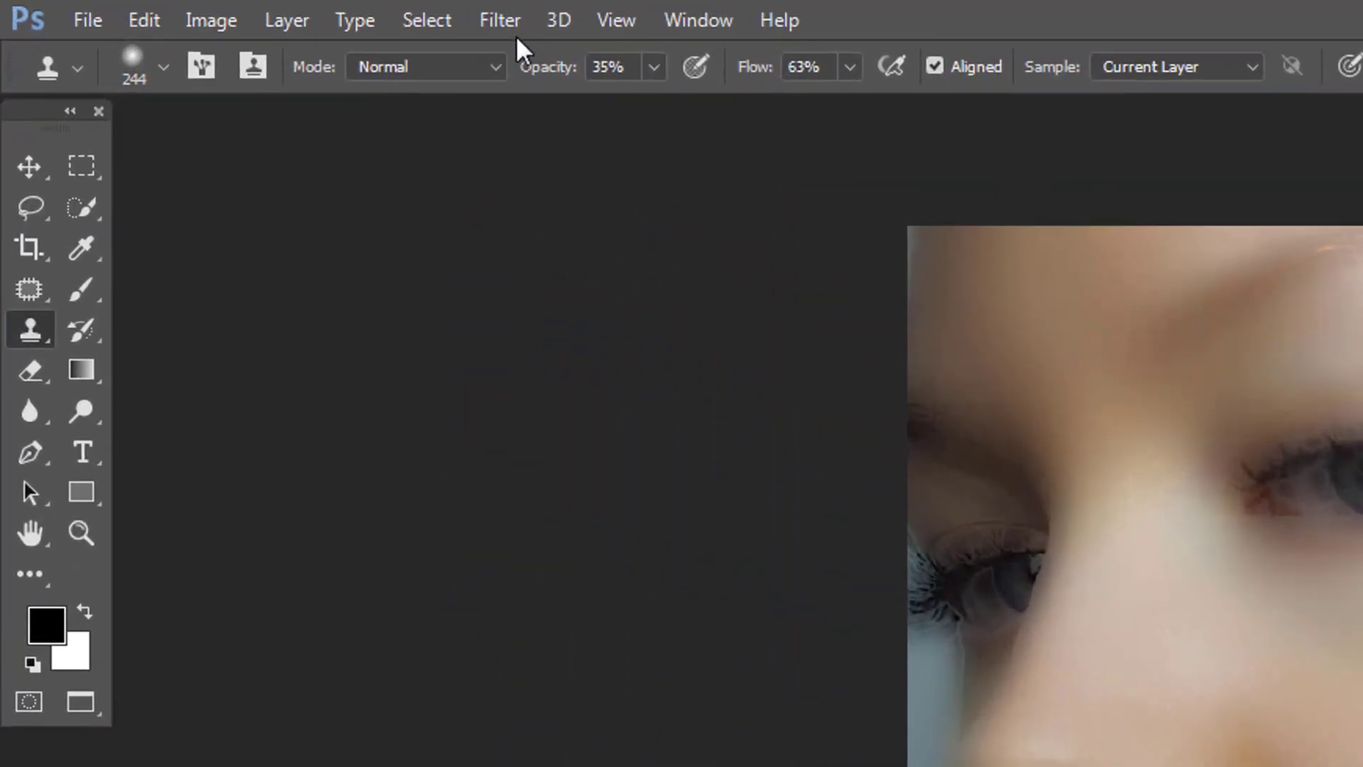
Step: Apply a Gaussian Blur of about 6.2 pixels to the Vivid Light copy
click(227, 9)
mouse_move(515, 365)
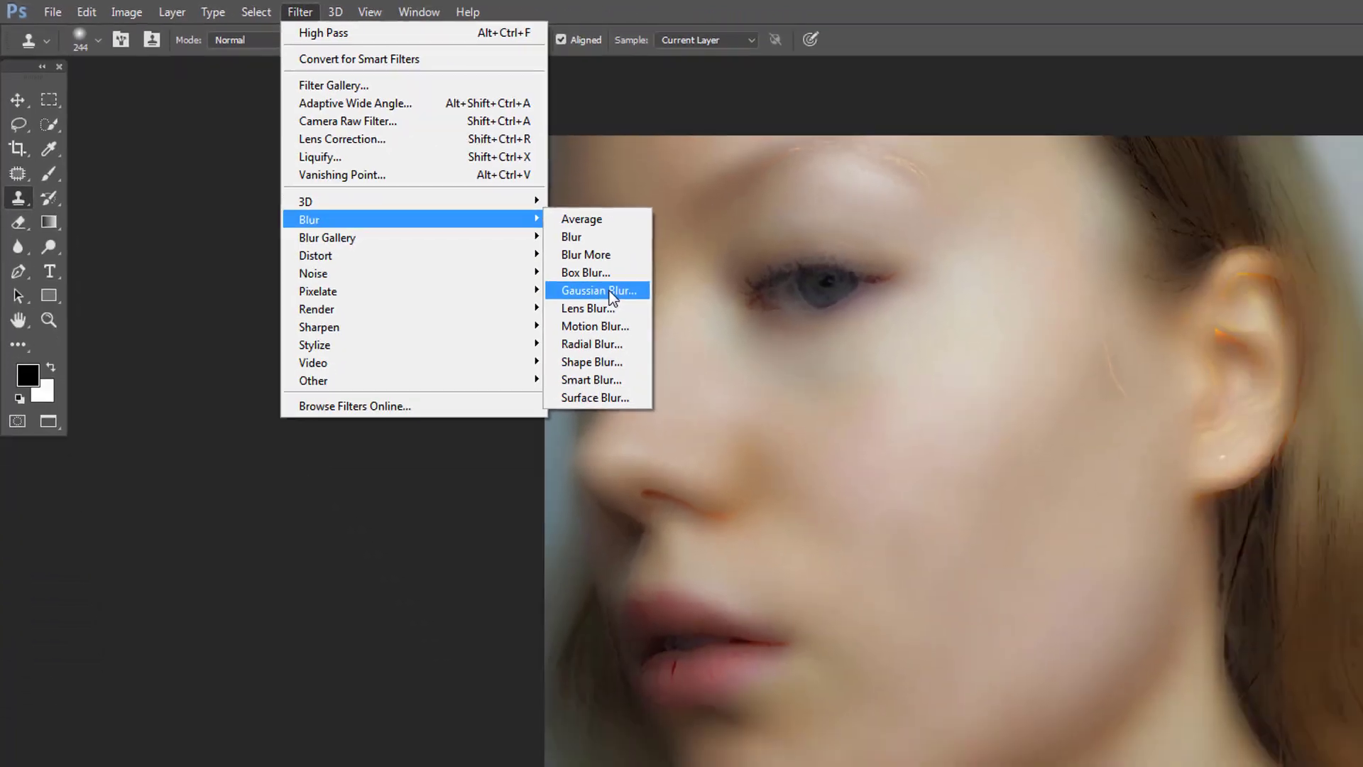
click(995, 474)
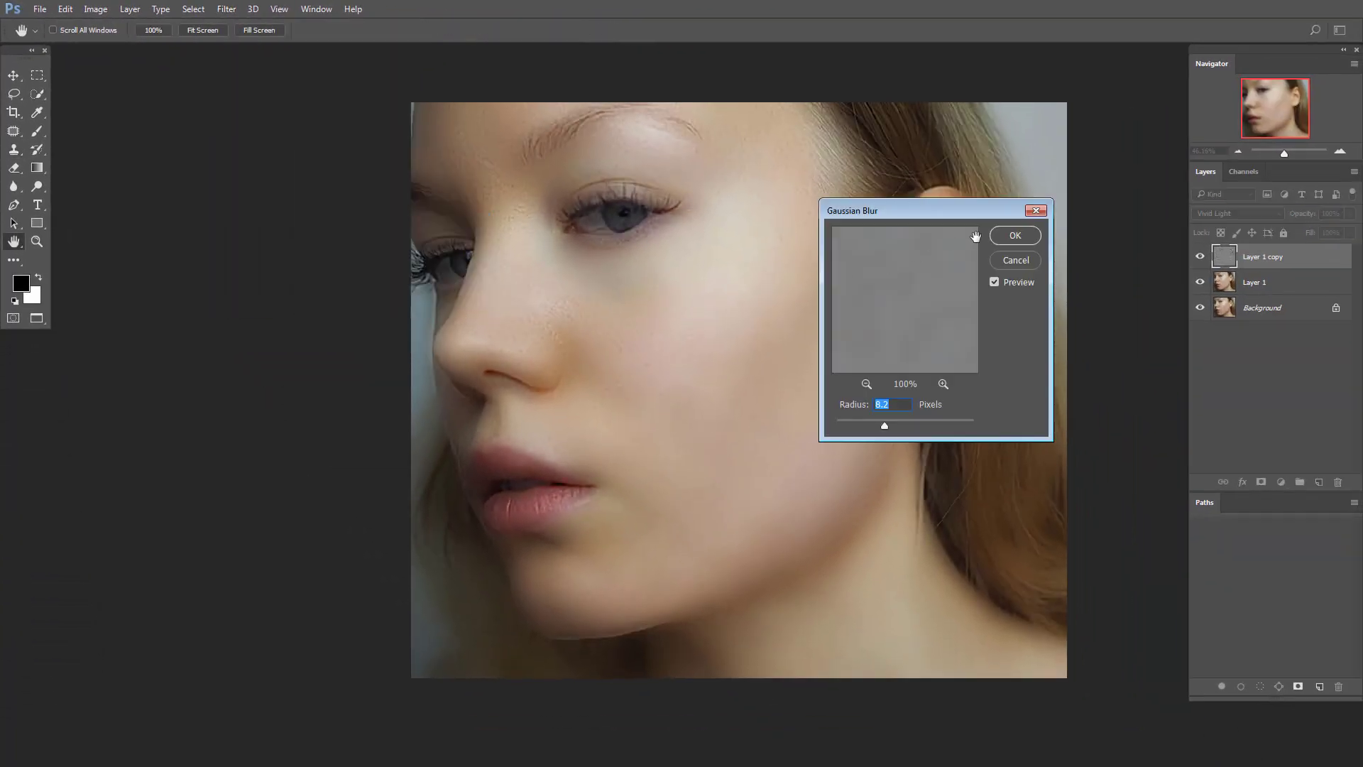
drag(933, 220, 1083, 190)
drag(1034, 395, 1015, 395)
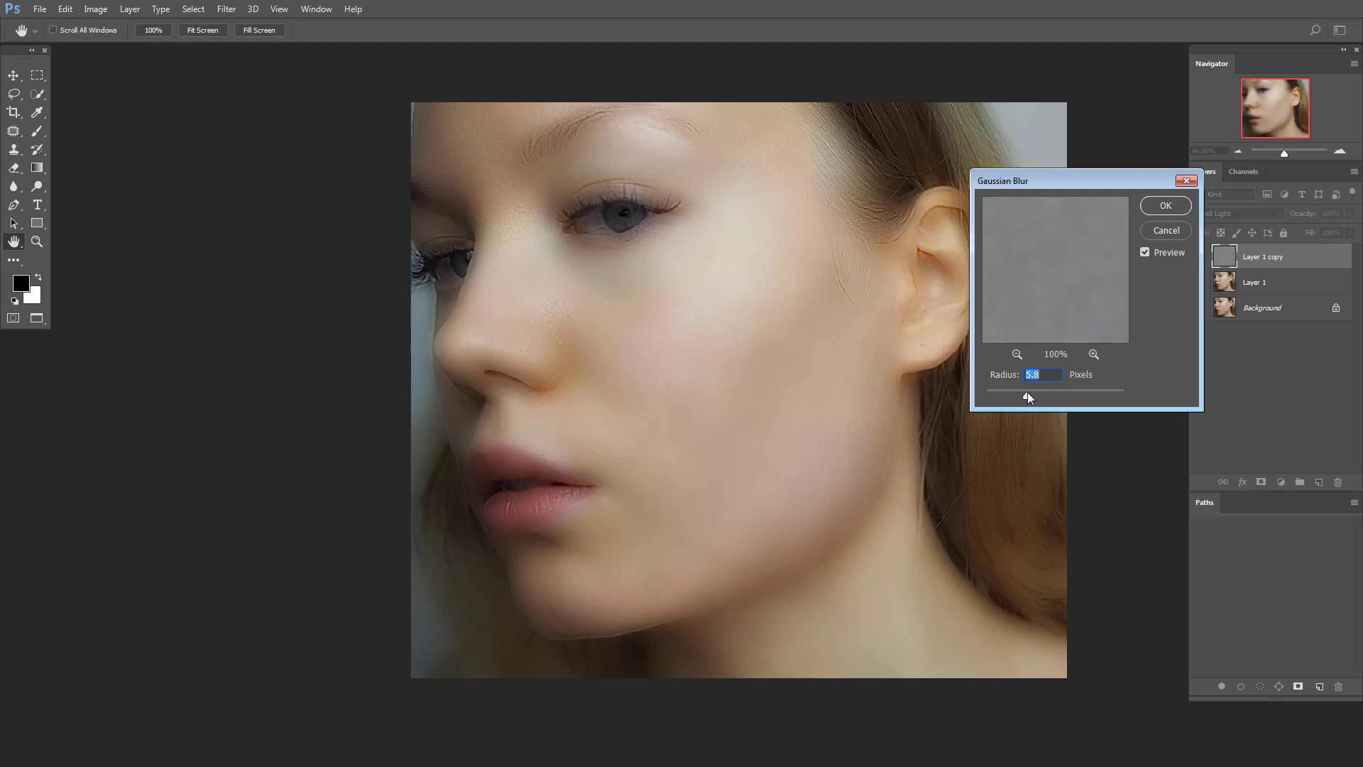
drag(1036, 398, 1035, 393)
click(1164, 205)
key(s)
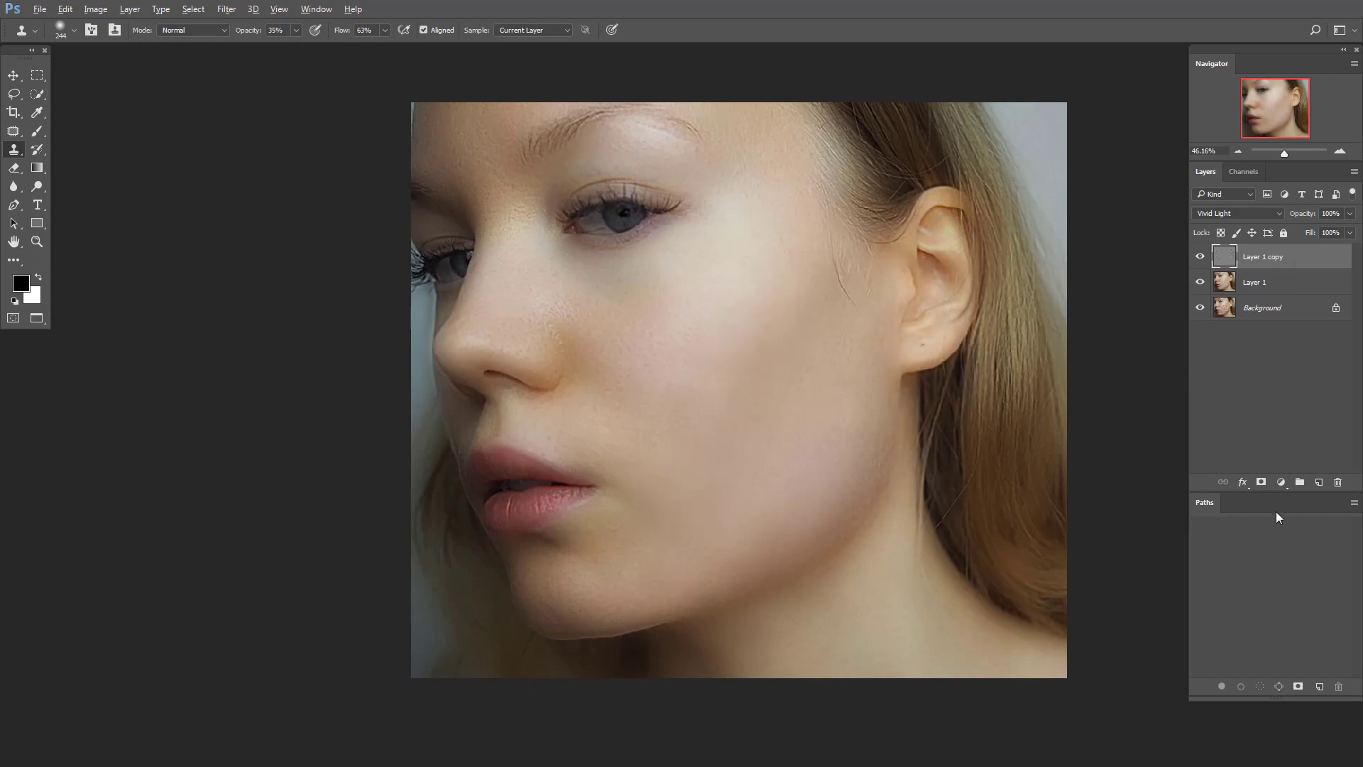
Step: Add a black layer mask to the Vivid Light copy and pick the Brush tool
alt+click(1260, 483)
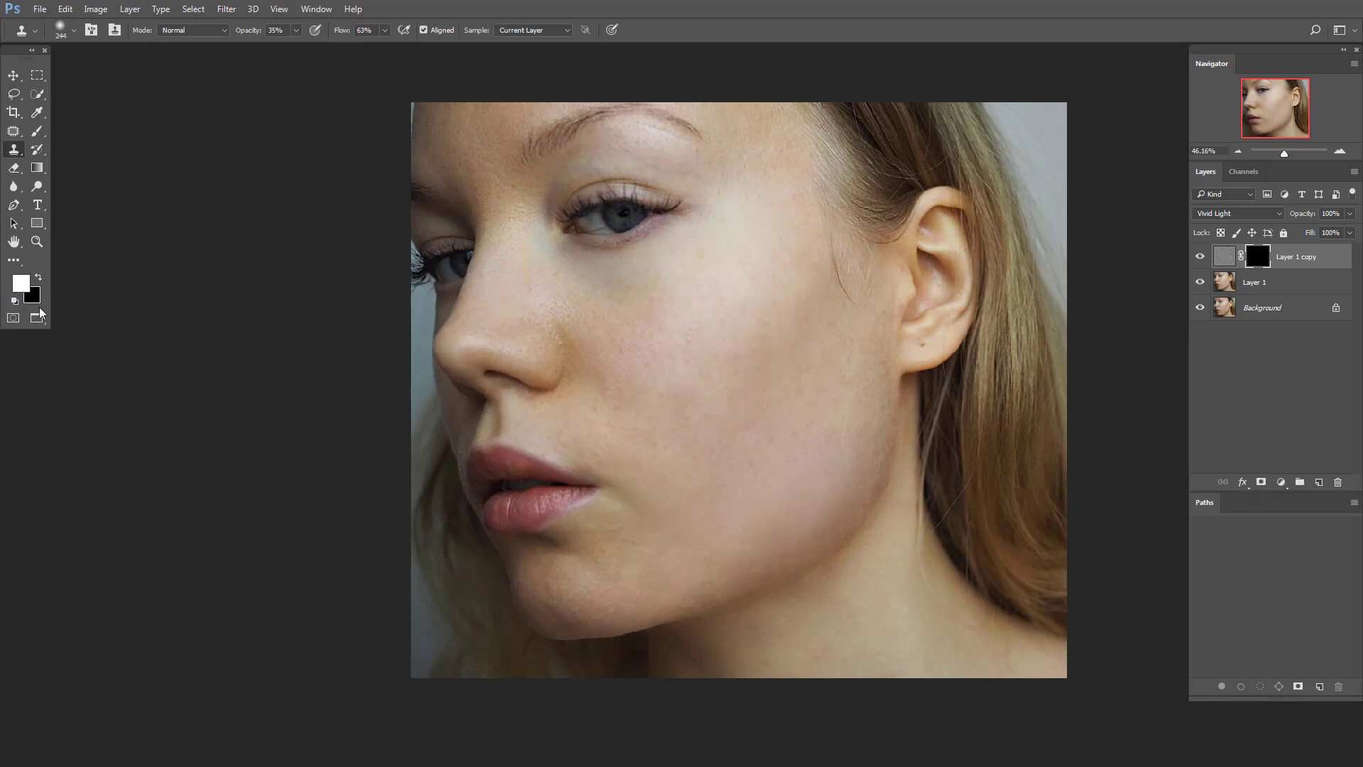
key(b)
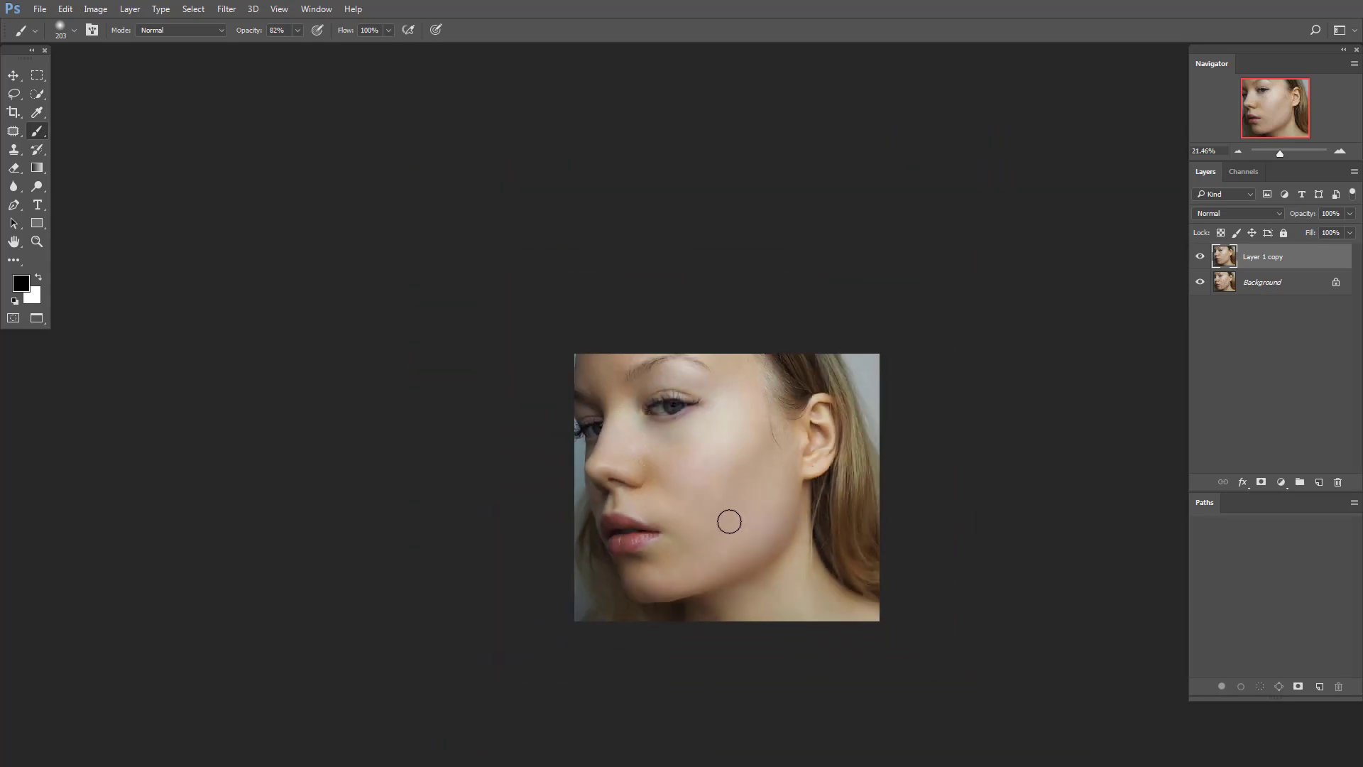
scroll(729, 521, up, 3)
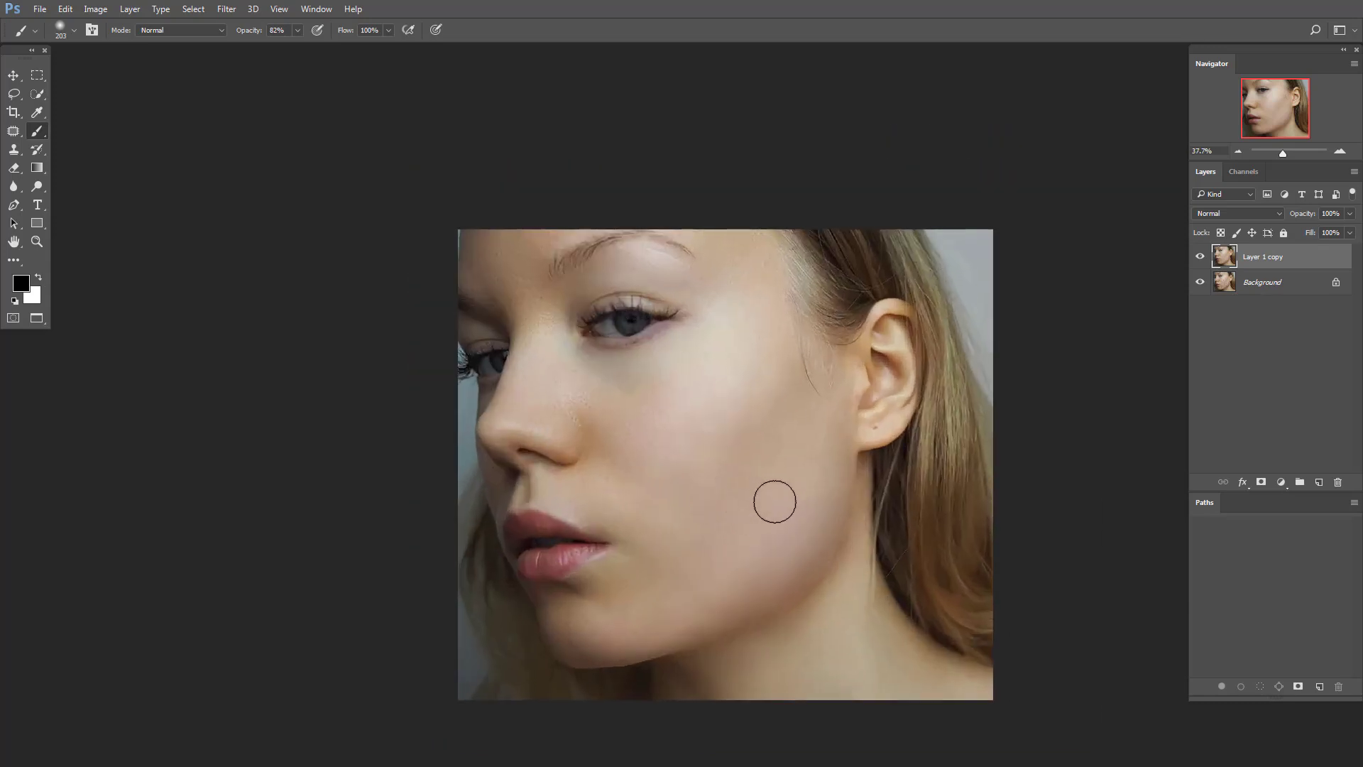
scroll(773, 496, down, 1)
scroll(815, 532, up, 2)
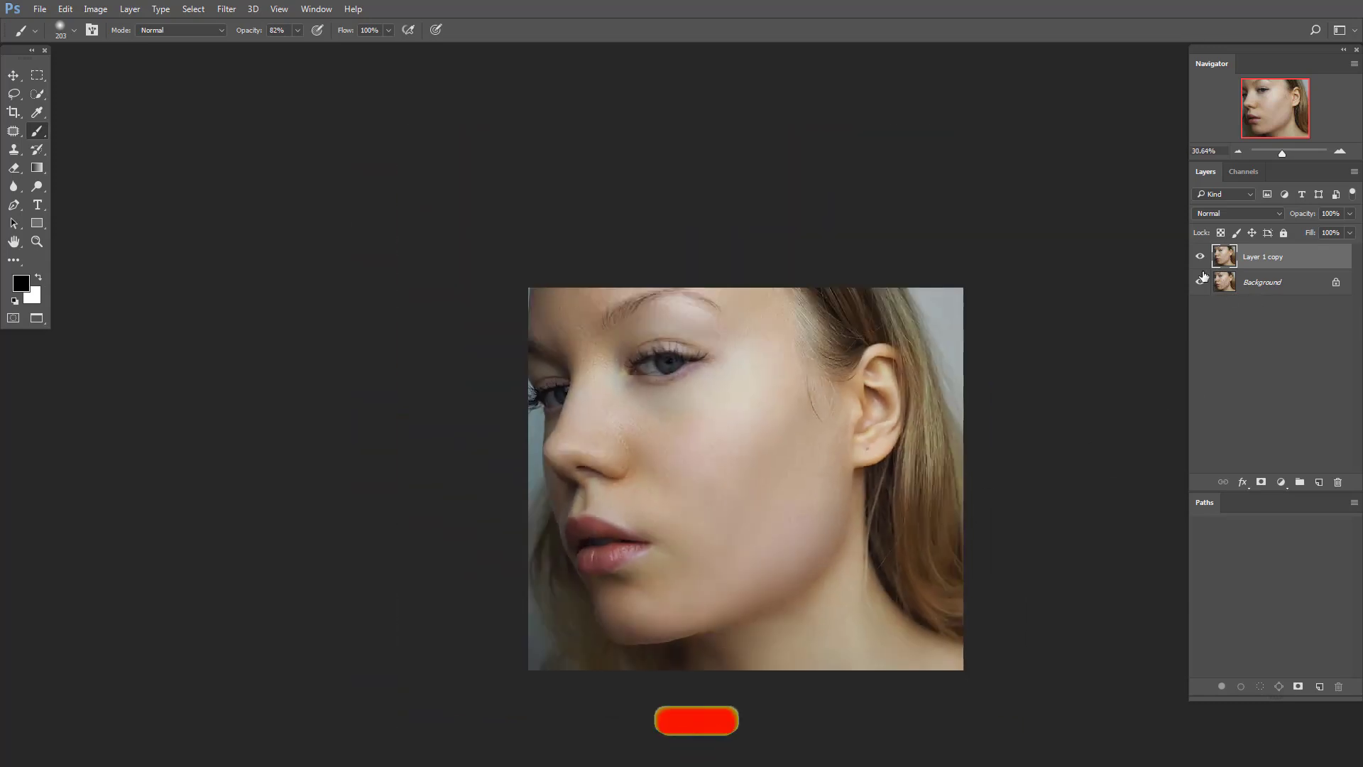
click(1200, 257)
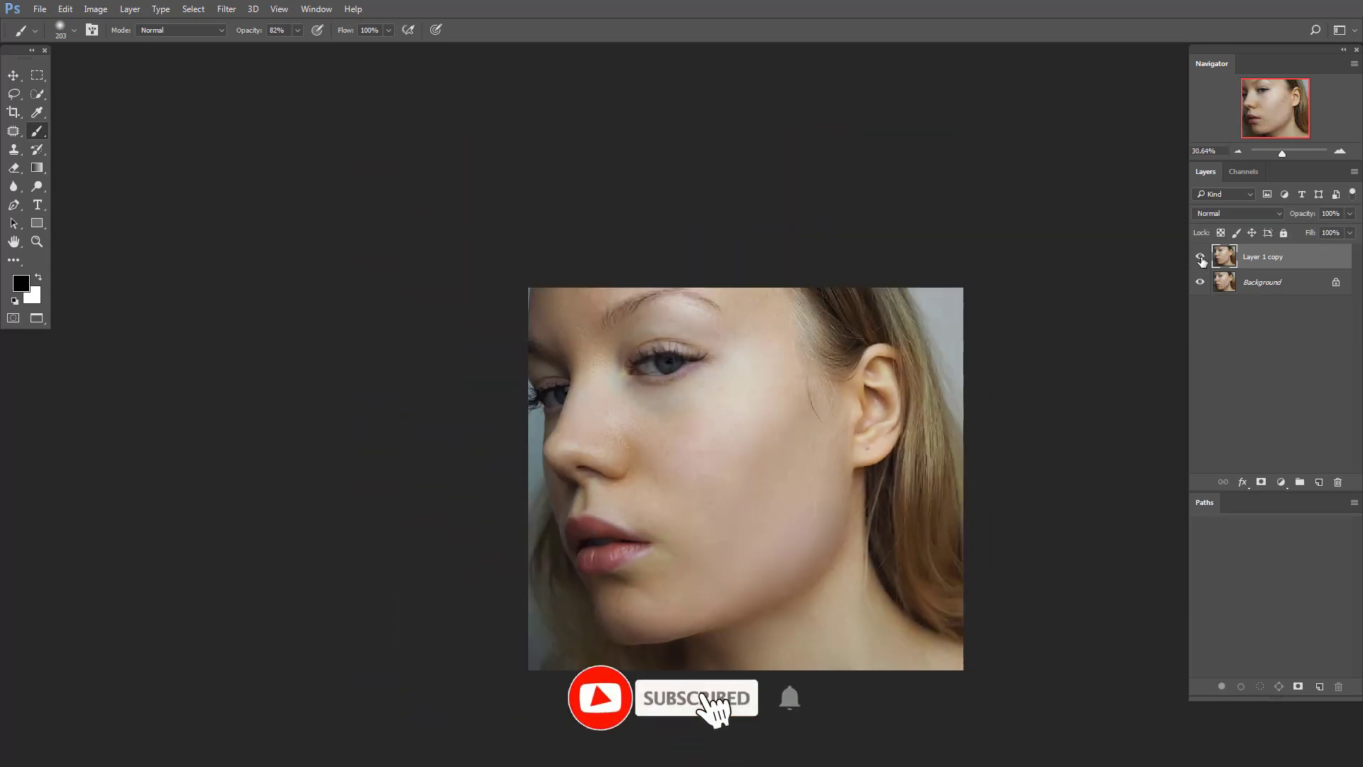
click(1199, 256)
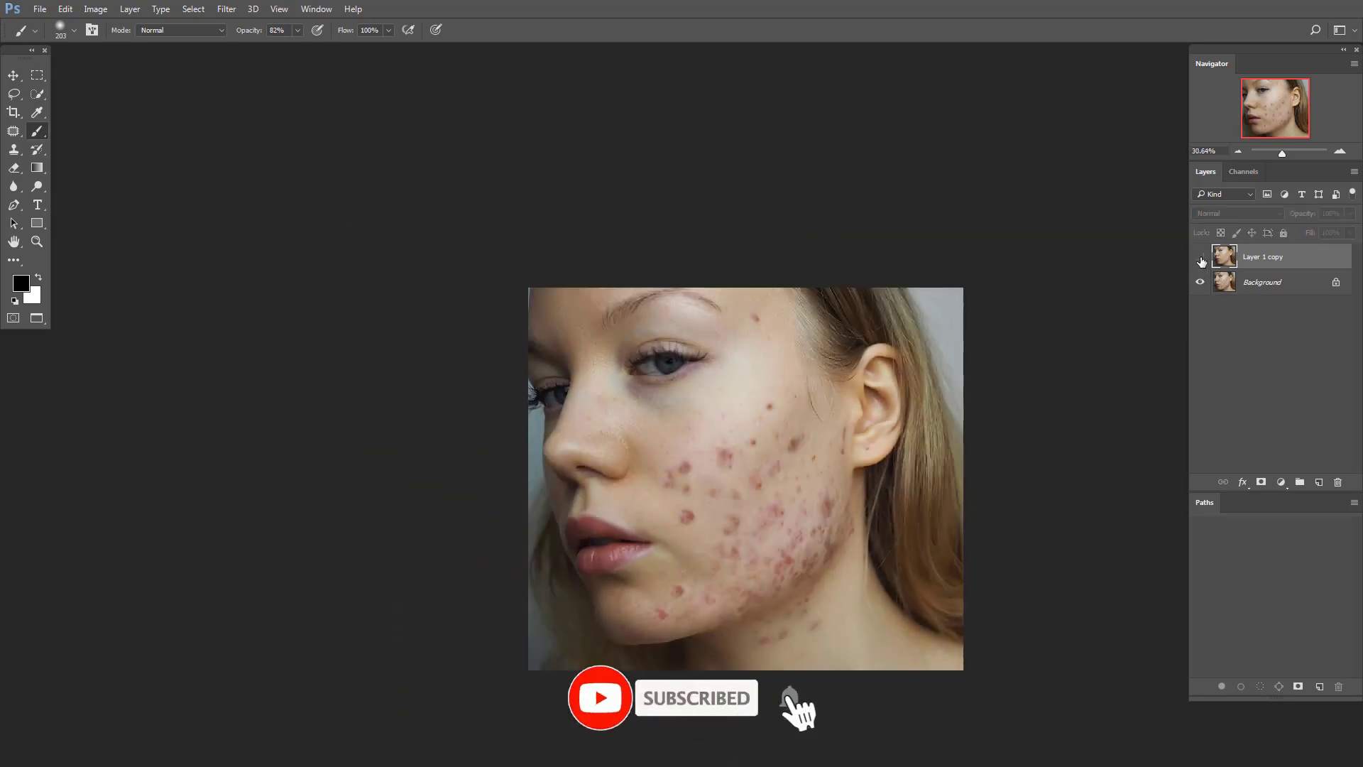
click(1200, 256)
scroll(701, 586, up, 3)
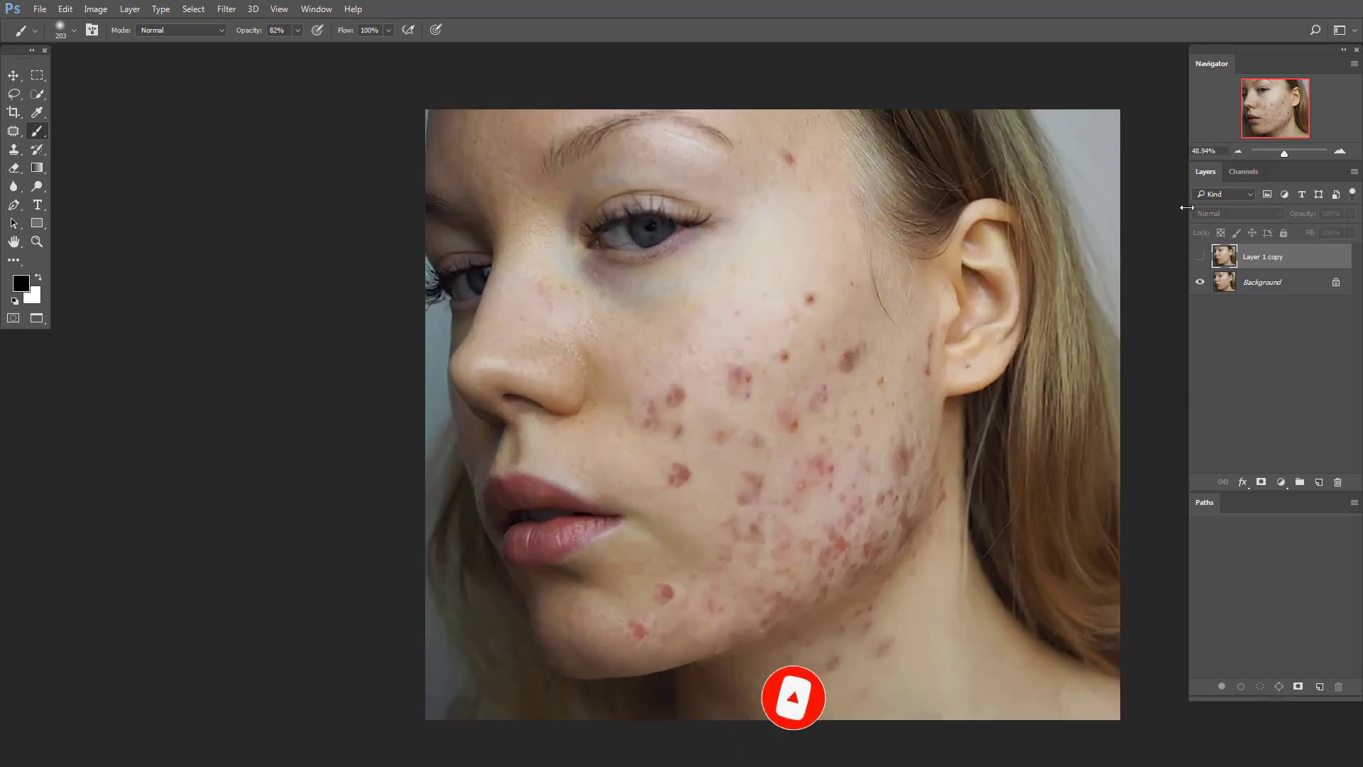
click(1200, 258)
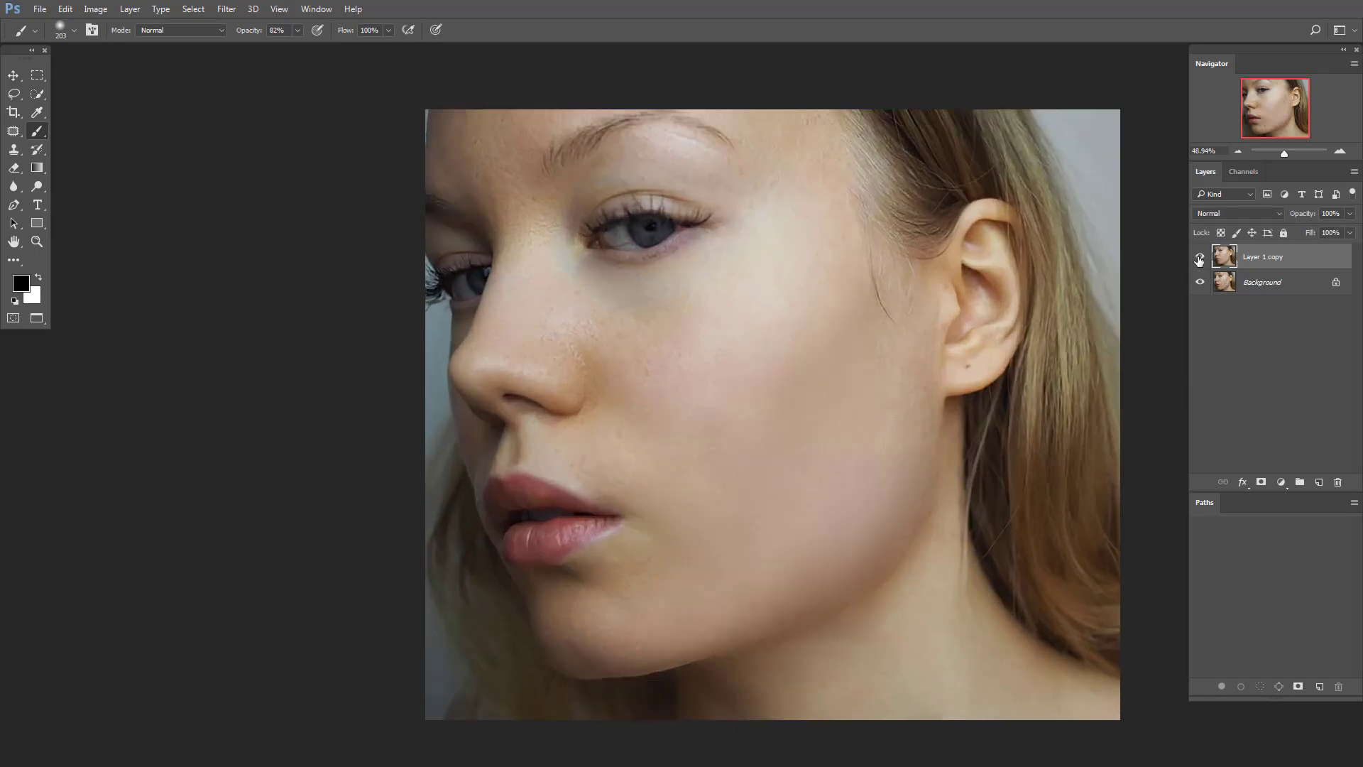
click(1200, 258)
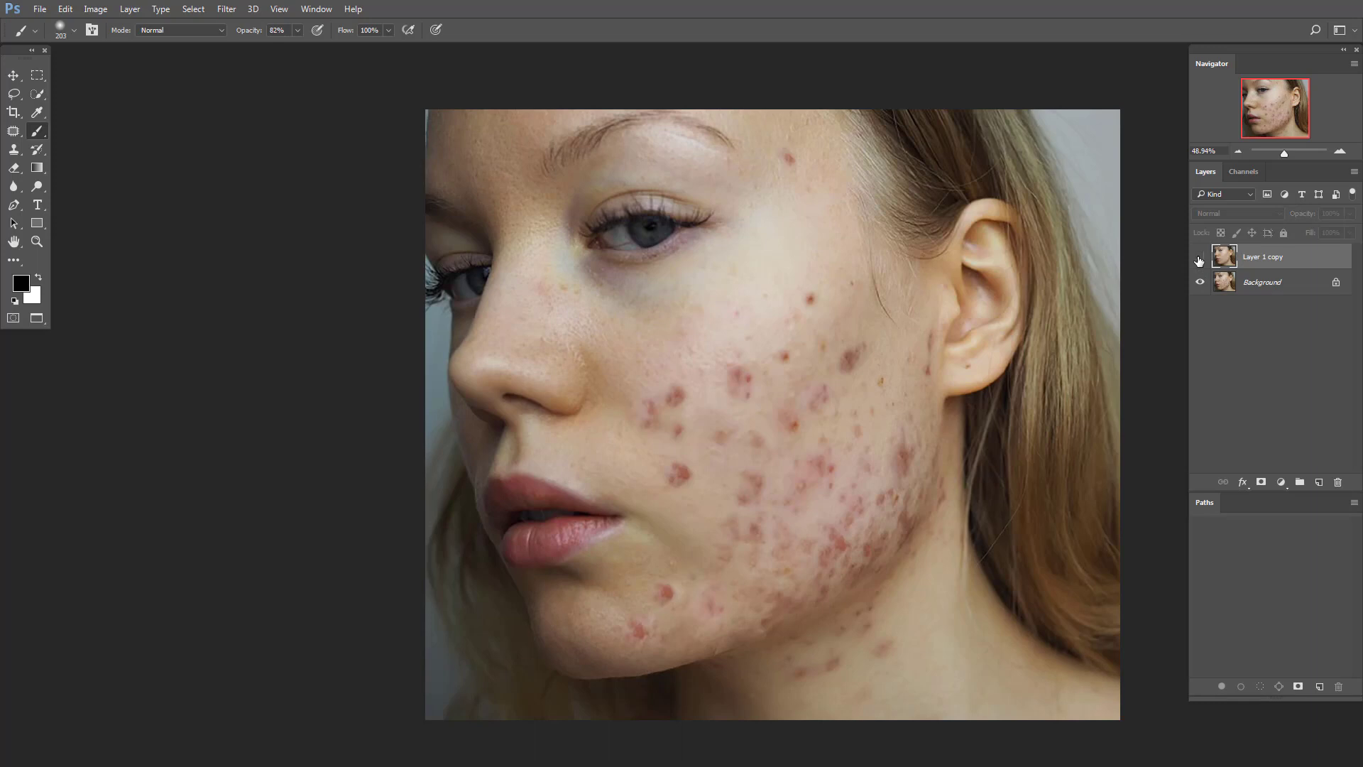
click(1200, 256)
scroll(803, 505, down, 2)
scroll(803, 504, down, 2)
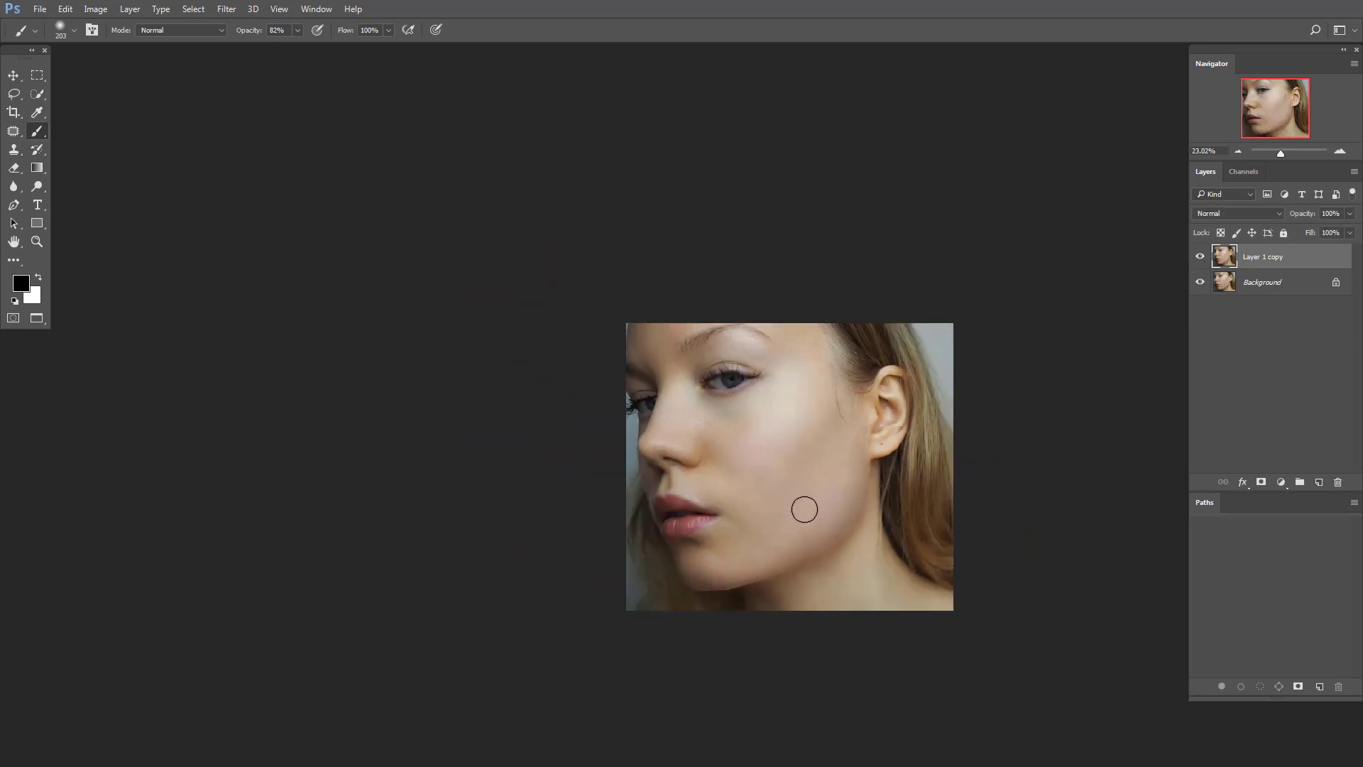
scroll(858, 552, down, 2)
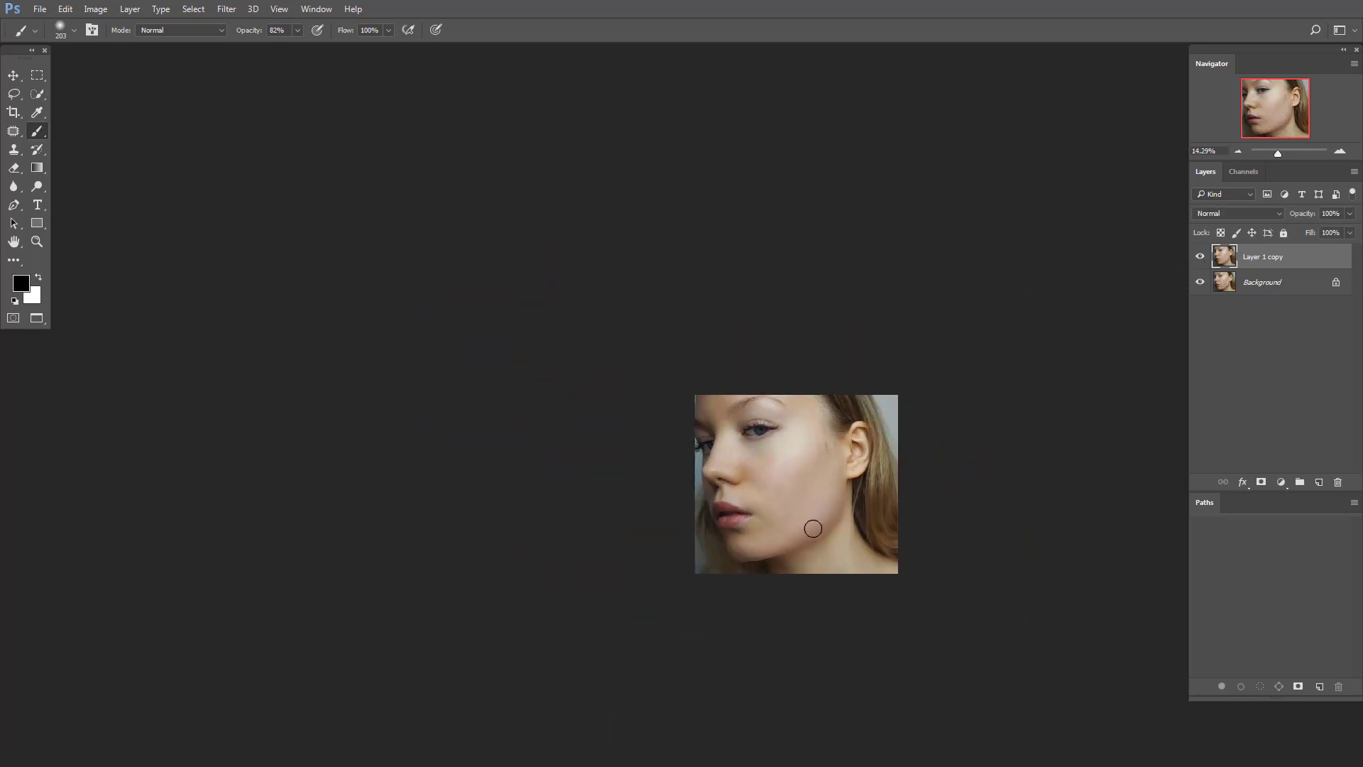
scroll(810, 524, up, 2)
scroll(805, 544, up, 2)
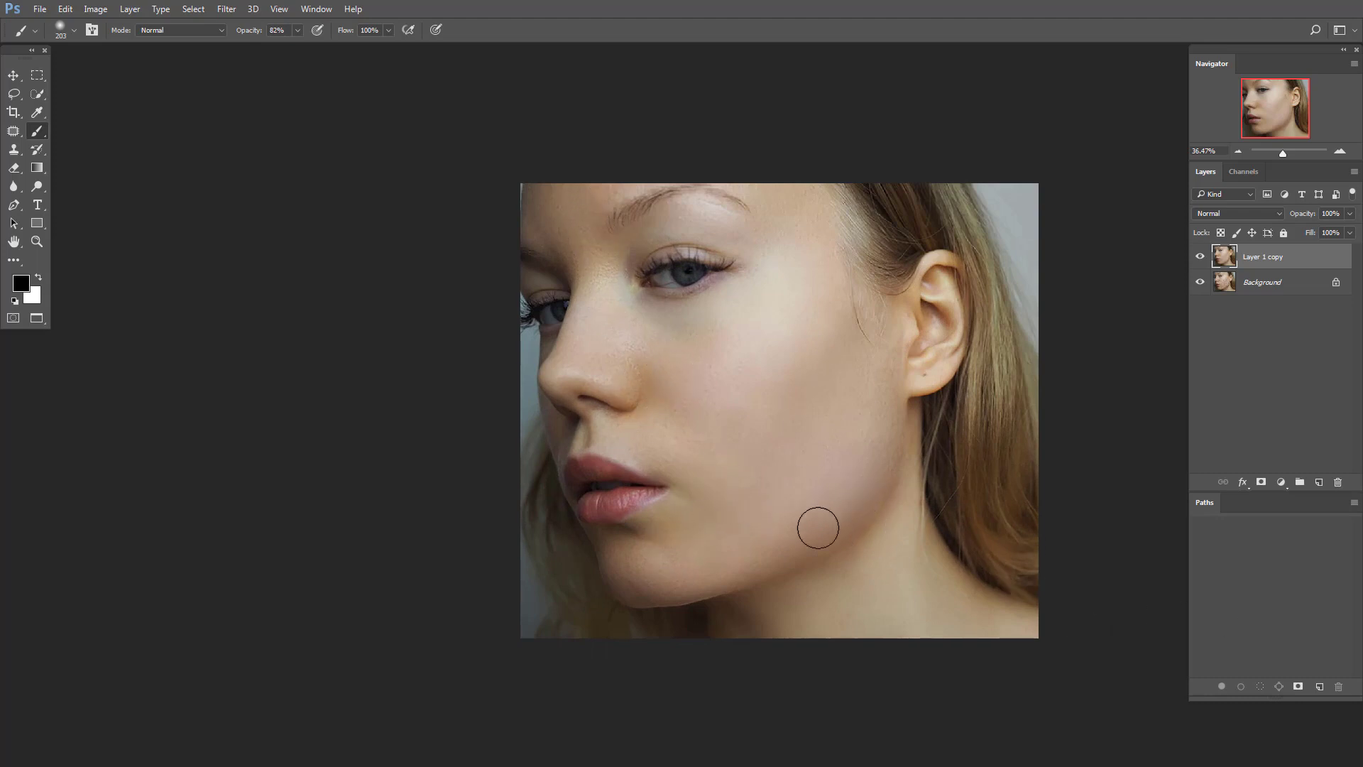
Step: Add a Selective Color adjustment layer tweaking the Yellows and Reds
click(1281, 484)
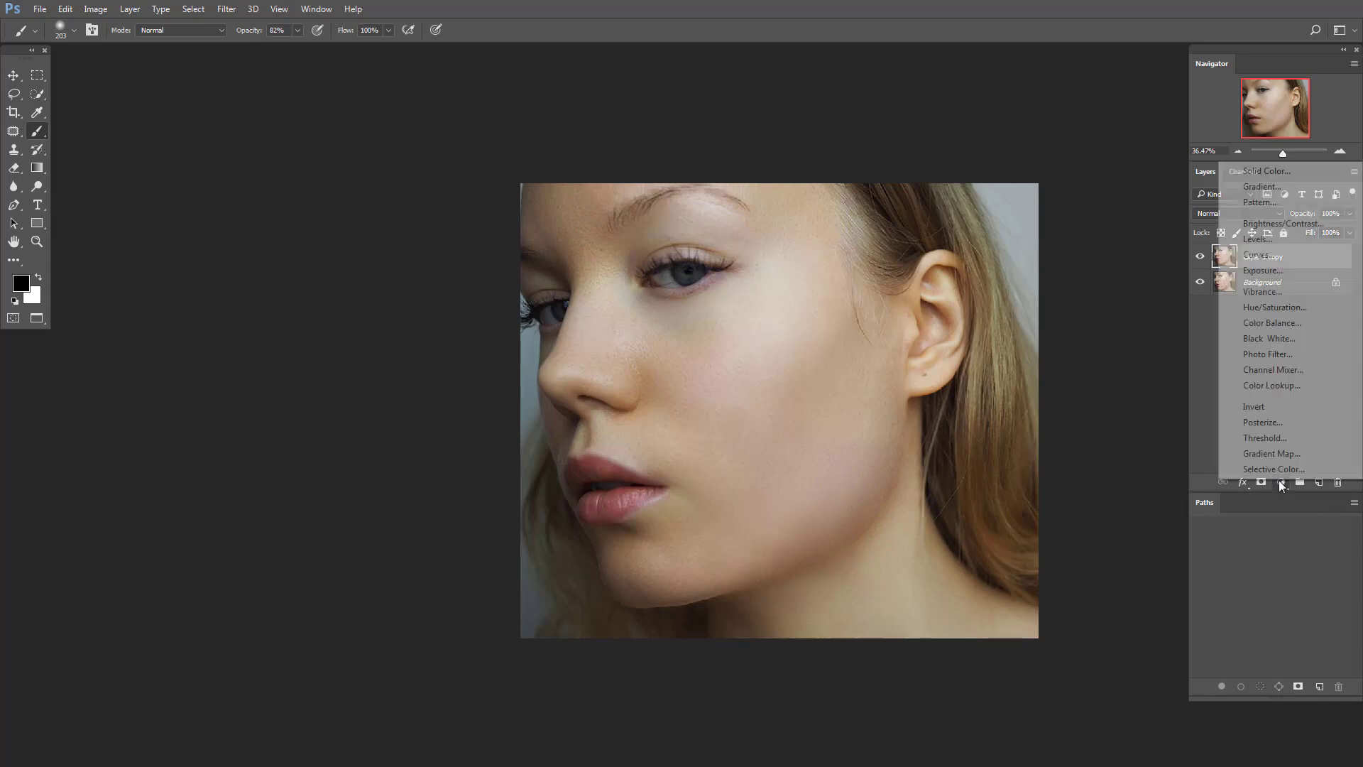
click(1282, 471)
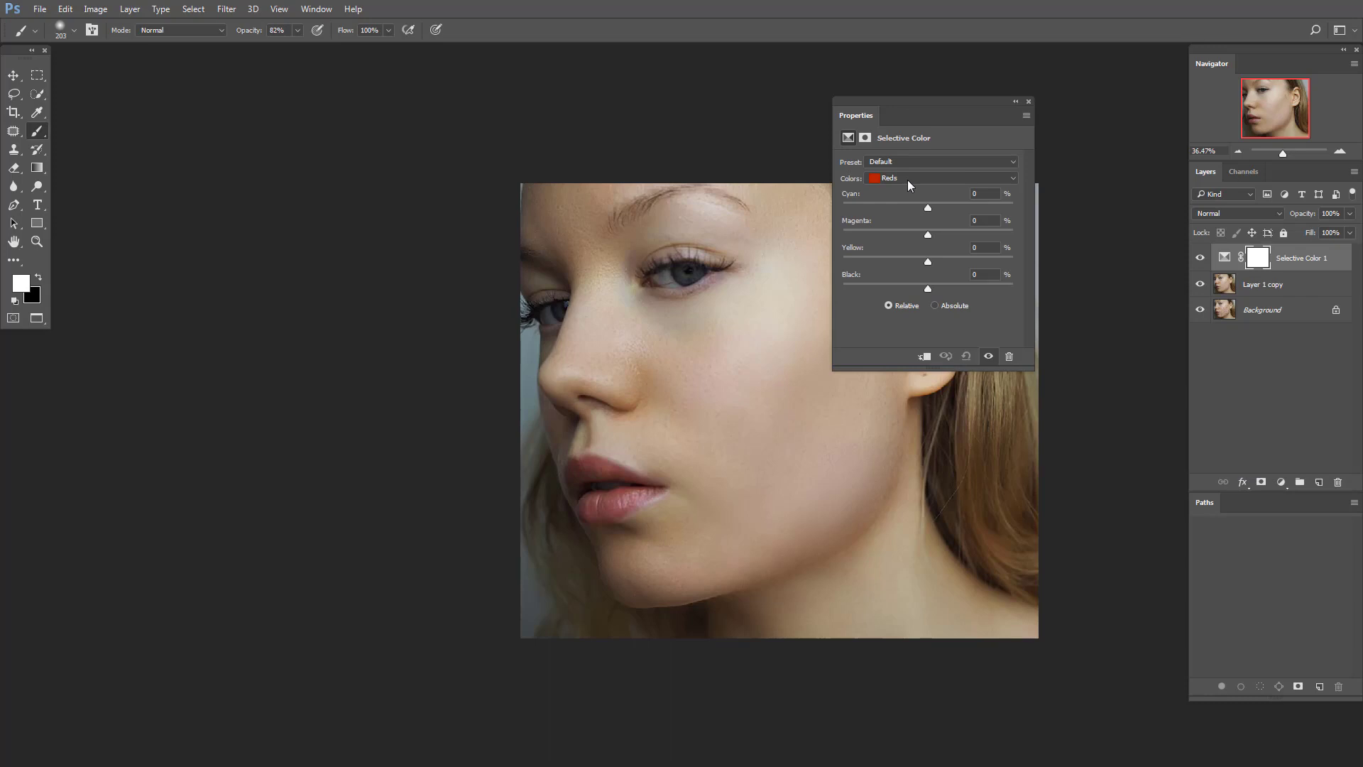
click(907, 180)
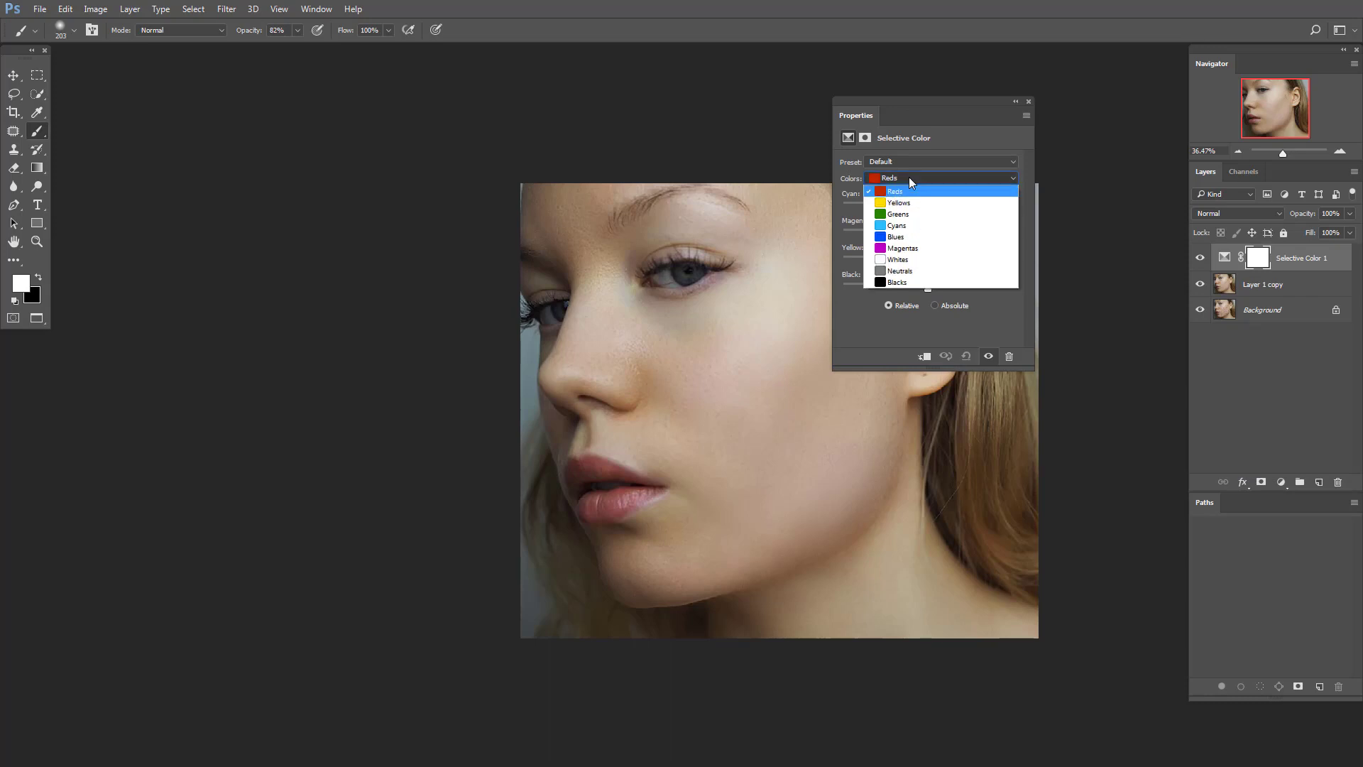
click(909, 205)
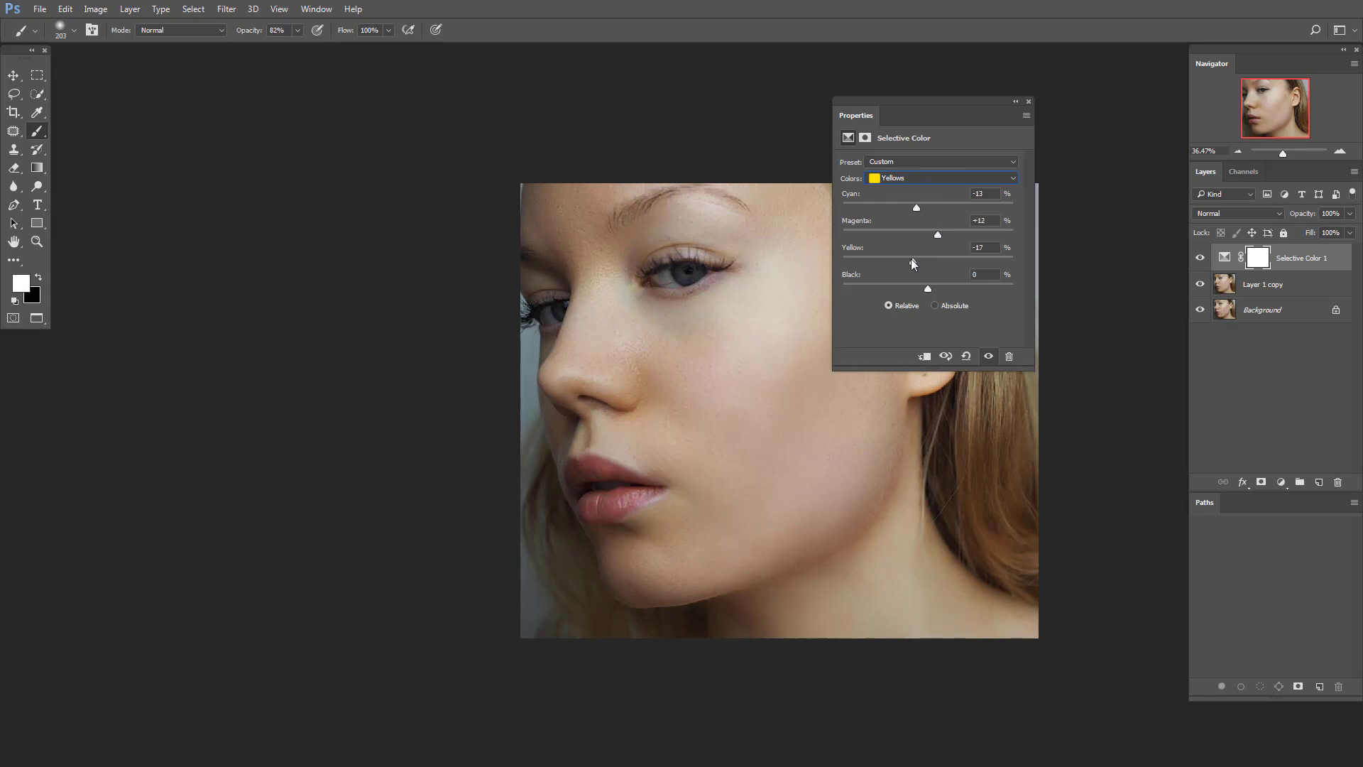
key(Up)
click(1028, 101)
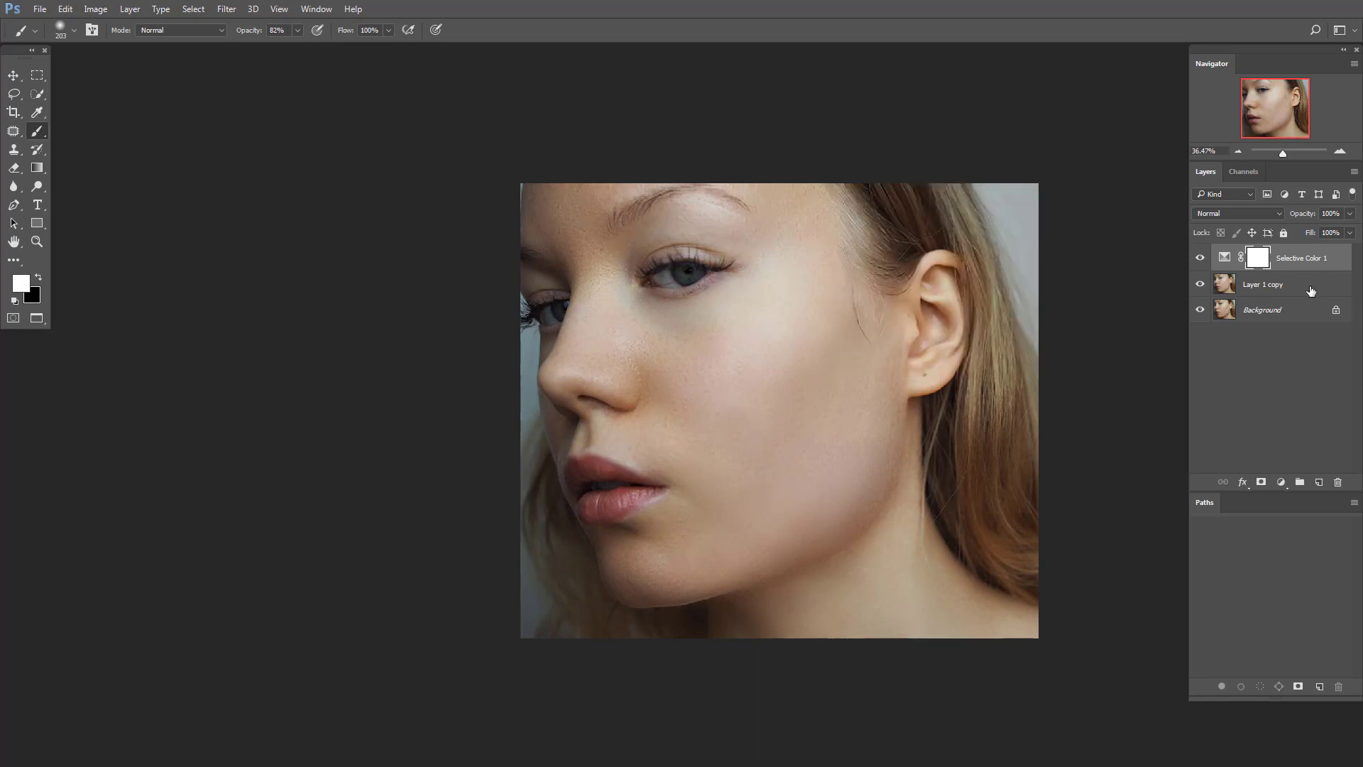
Step: Merge the Selective Color adjustment into Layer 1 copy and reset default colours
key(ctrl+e)
key(x)
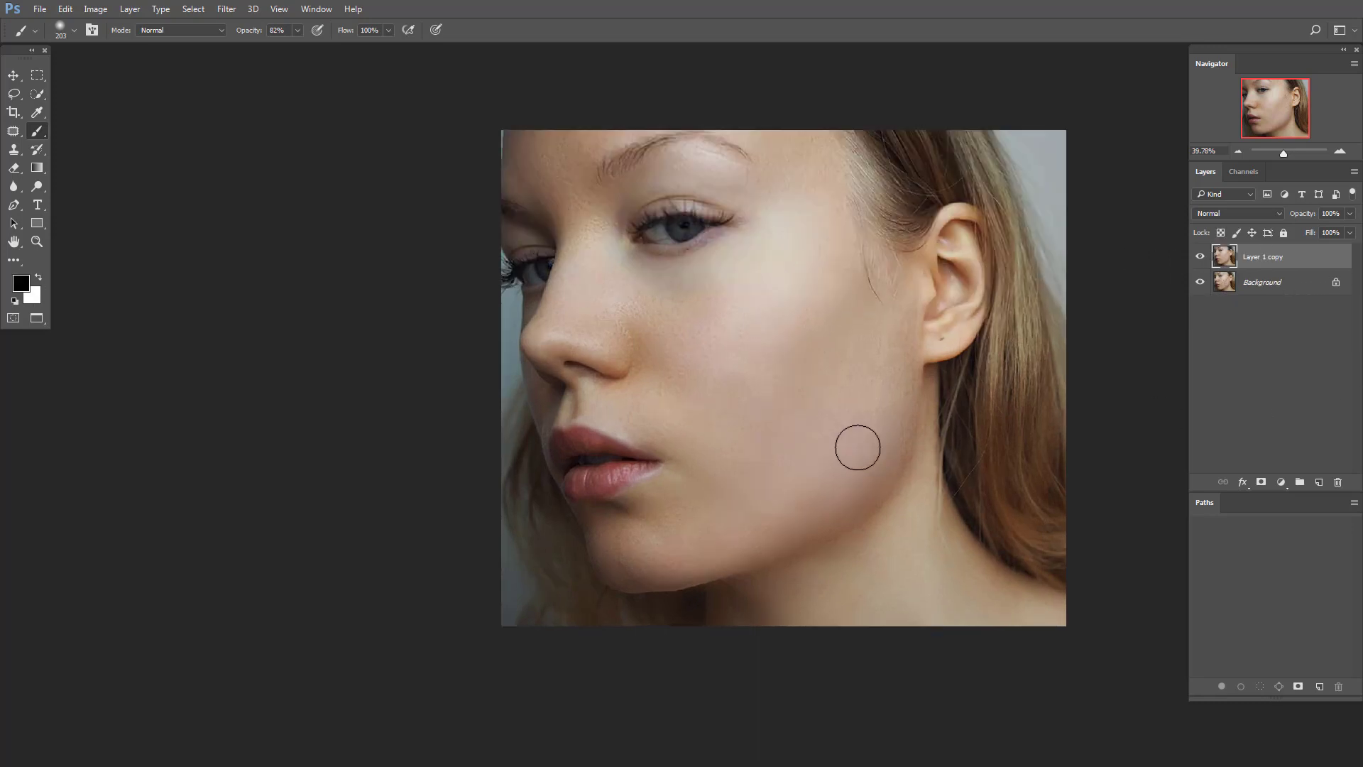
scroll(860, 450, down, 3)
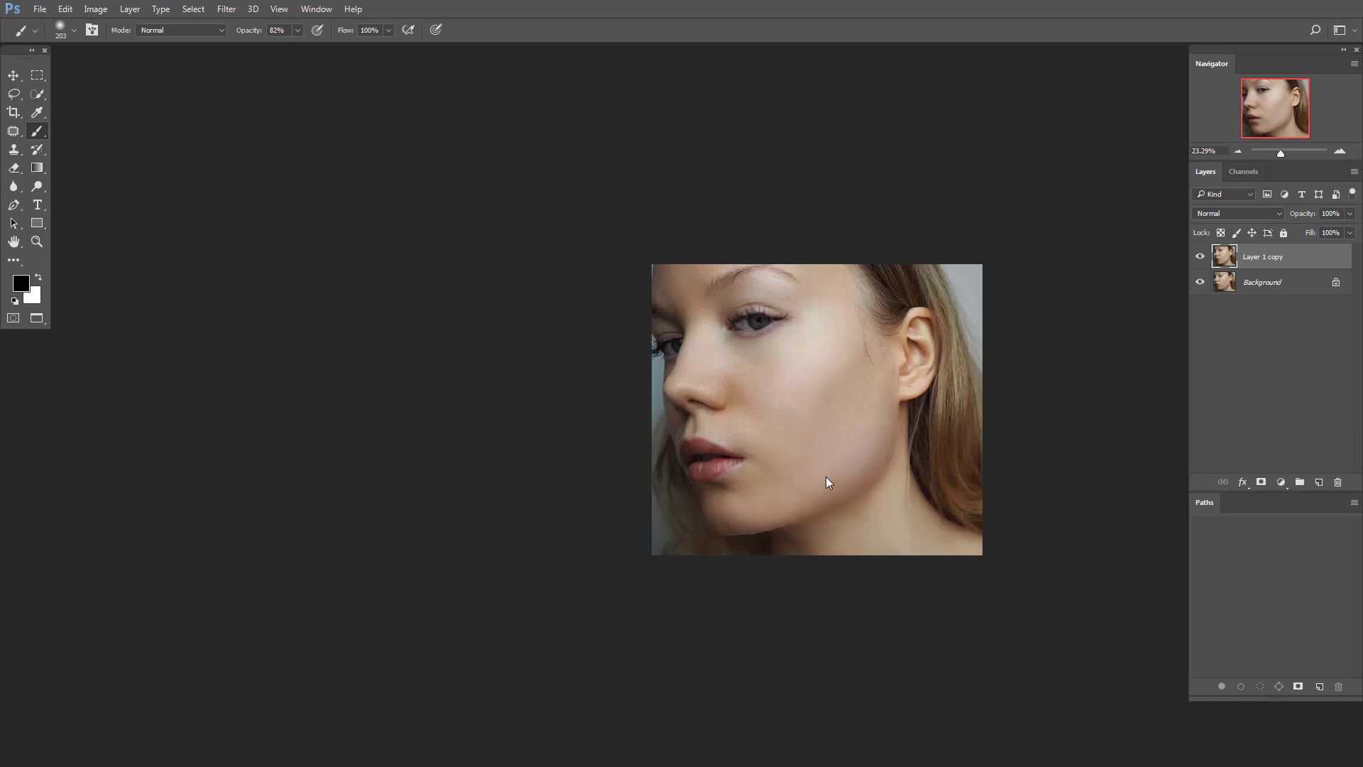
key(ctrl+shift+a)
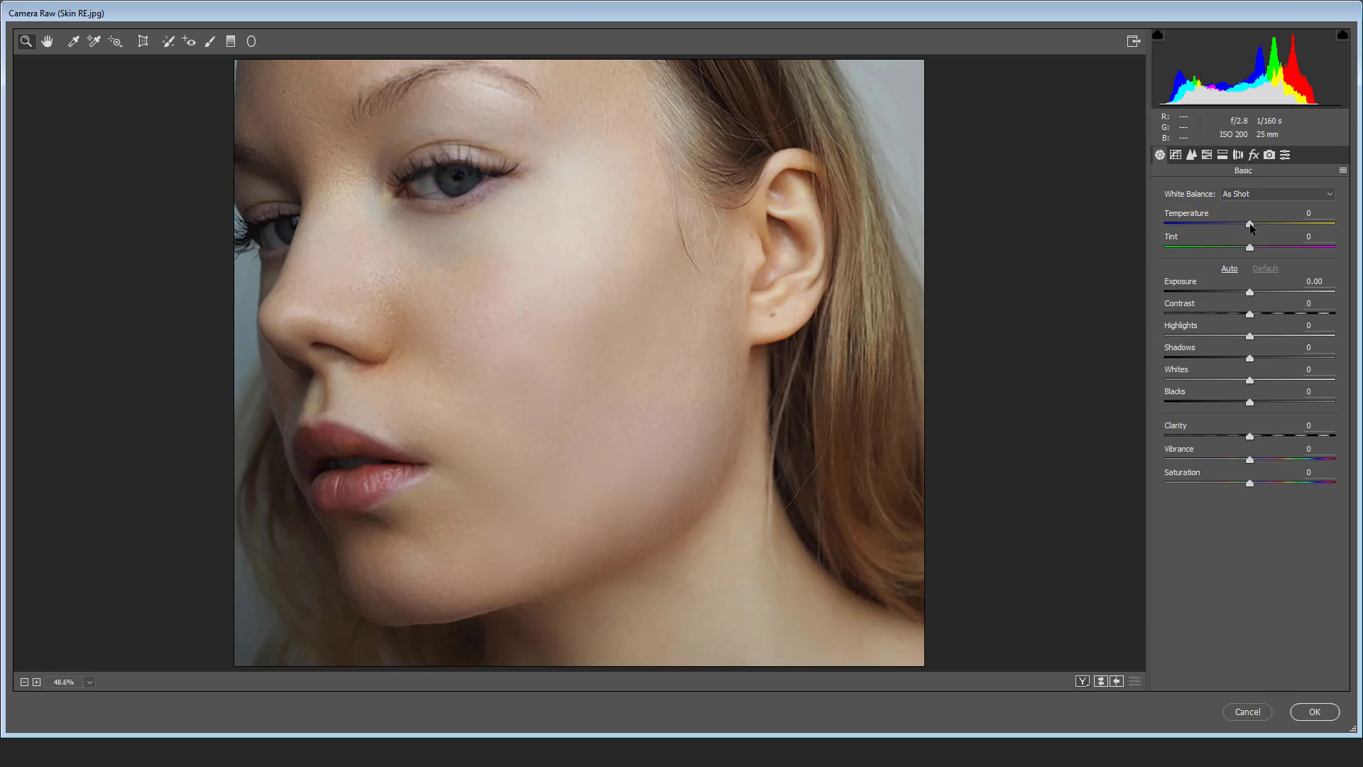
Step: In Camera Raw, set Temperature +5, Exposure +0.30, Highlights +3 and Saturation -6
drag(1251, 224, 1254, 224)
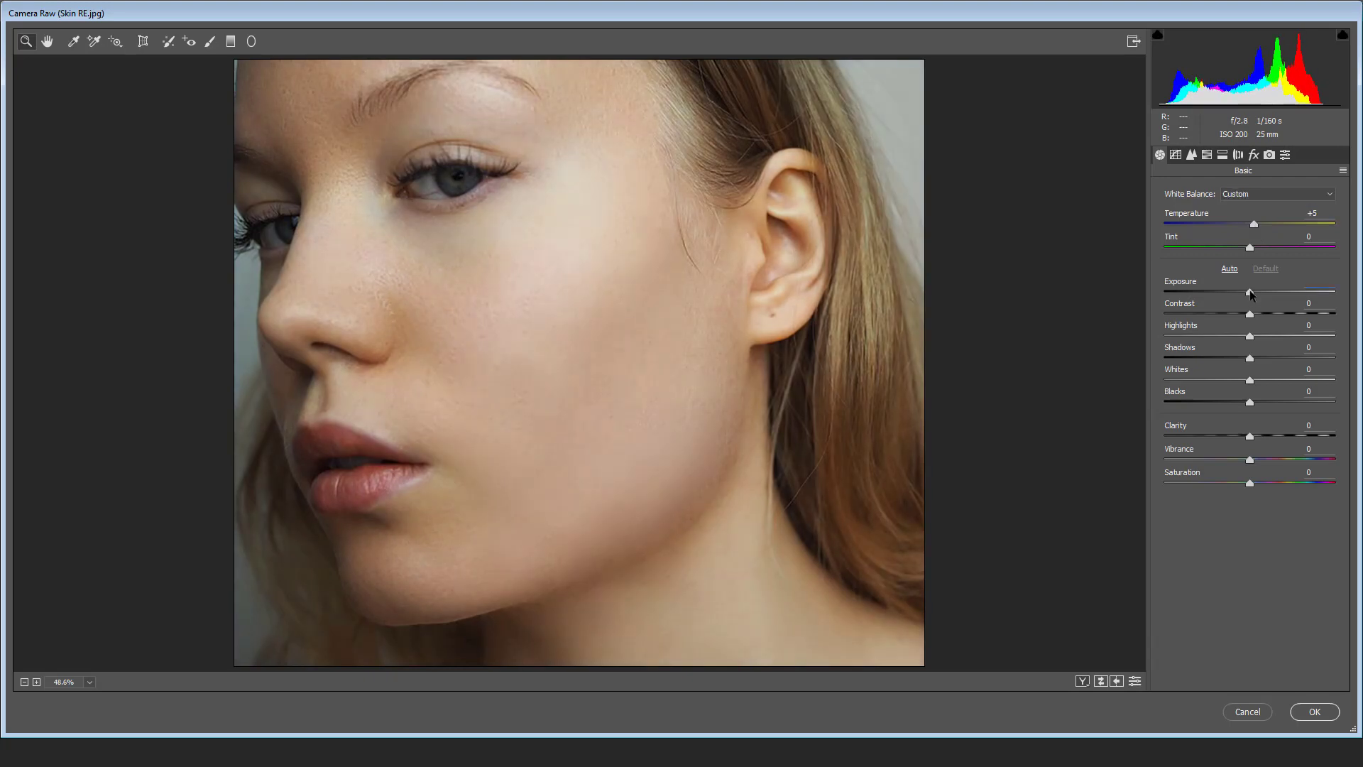
drag(1250, 293, 1255, 293)
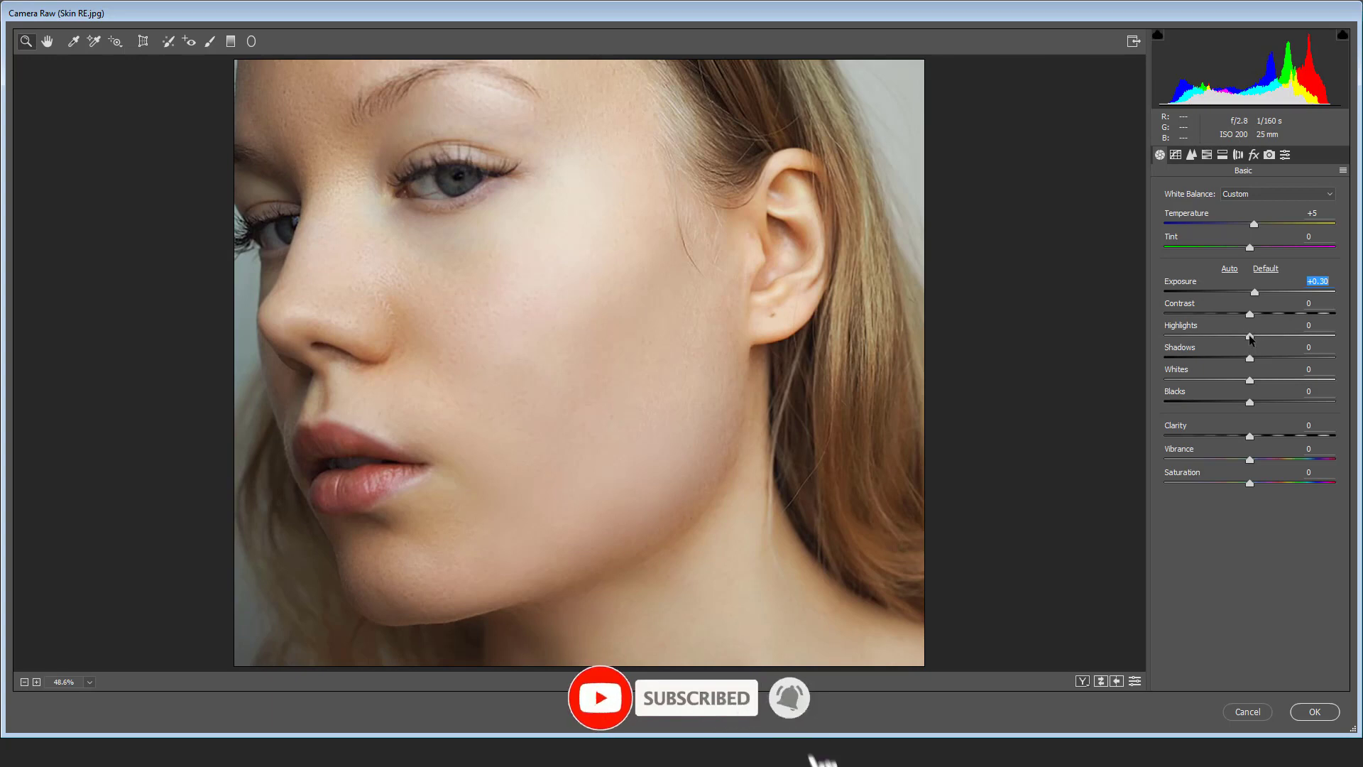
click(1251, 338)
mouse_move(1251, 338)
mouse_down()
mouse_move(1230, 338)
mouse_move(1254, 358)
mouse_move(1239, 380)
mouse_move(1253, 402)
mouse_up()
click(1249, 436)
drag(1250, 460, 1244, 483)
Step: Set the tone curve Highlights to -10 and Darks to -7
key(ctrl+alt+2)
key(shift+Down)
key(Tab)
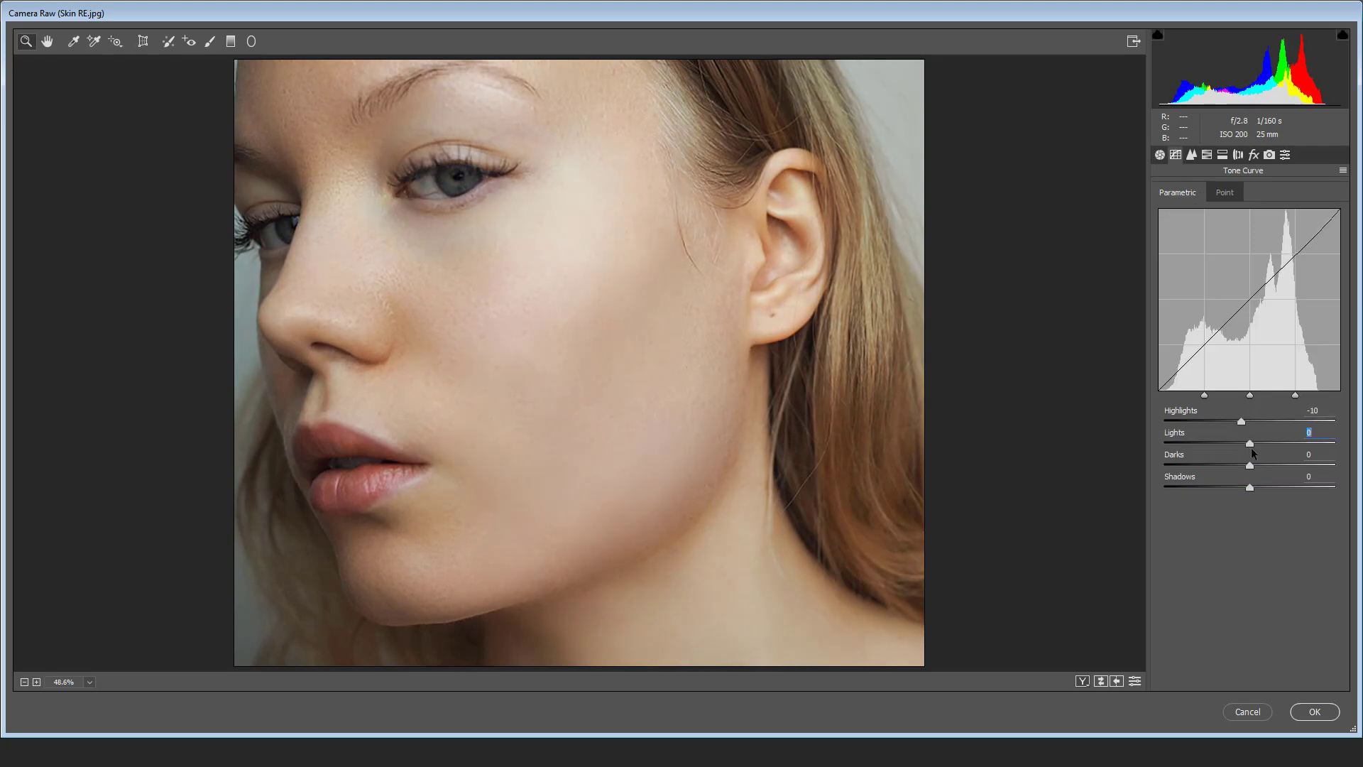
key(Tab)
key(Down)
key(Down)
key(Down)
Step: Shift the Reds hue to -13 and Oranges hue to -10, then apply the filter
click(1207, 154)
drag(1250, 266, 1238, 266)
mouse_move(1249, 289)
mouse_down()
mouse_move(1256, 312)
mouse_move(1220, 312)
mouse_move(1263, 336)
mouse_move(1237, 360)
mouse_up()
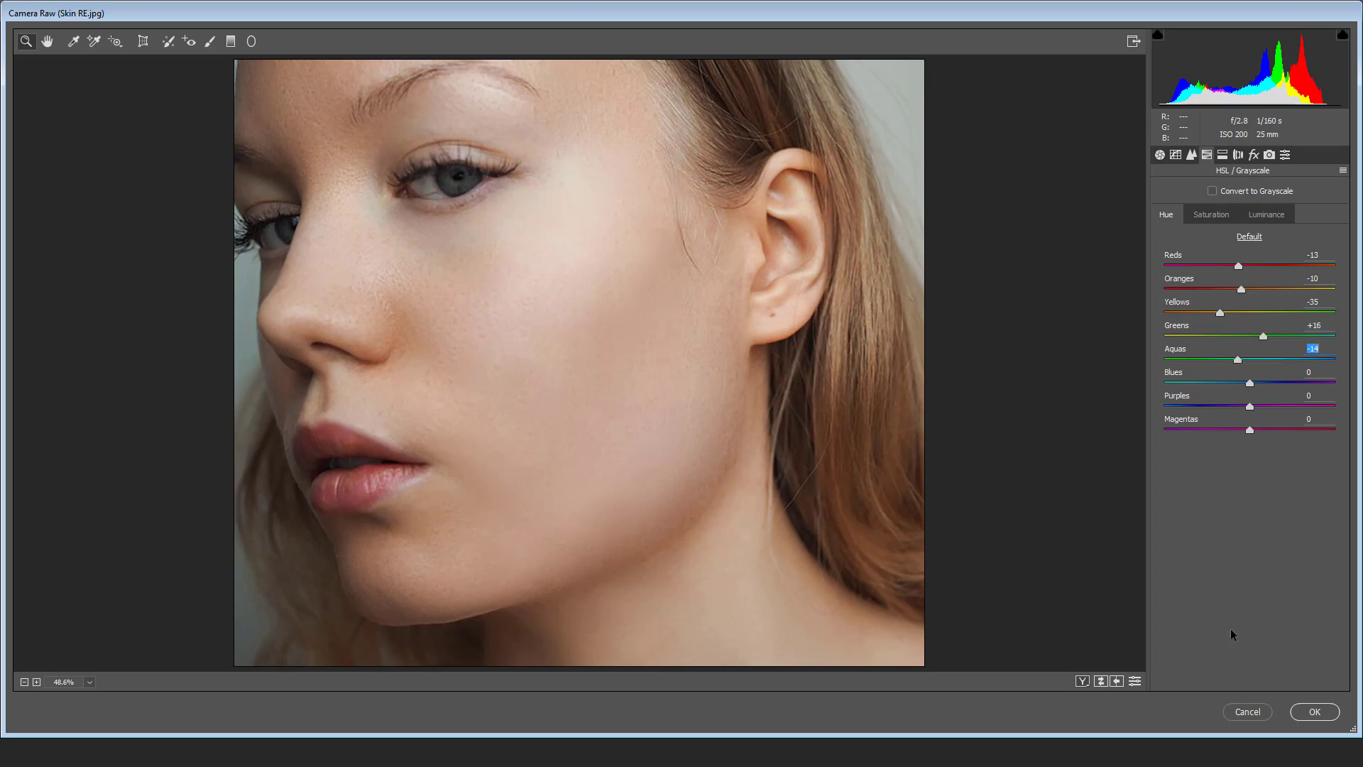
click(1311, 714)
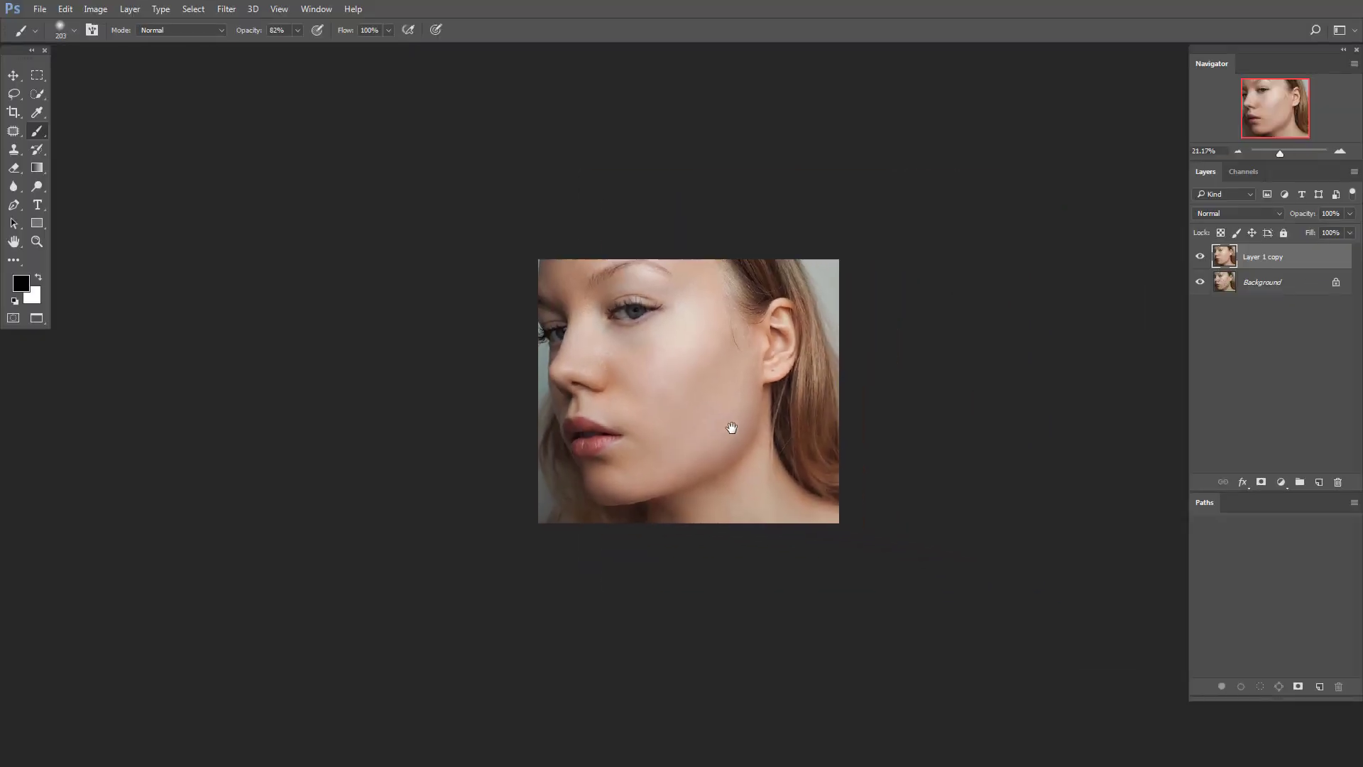
scroll(1129, 258, up, 2)
scroll(1022, 313, up, 2)
scroll(977, 361, up, 1)
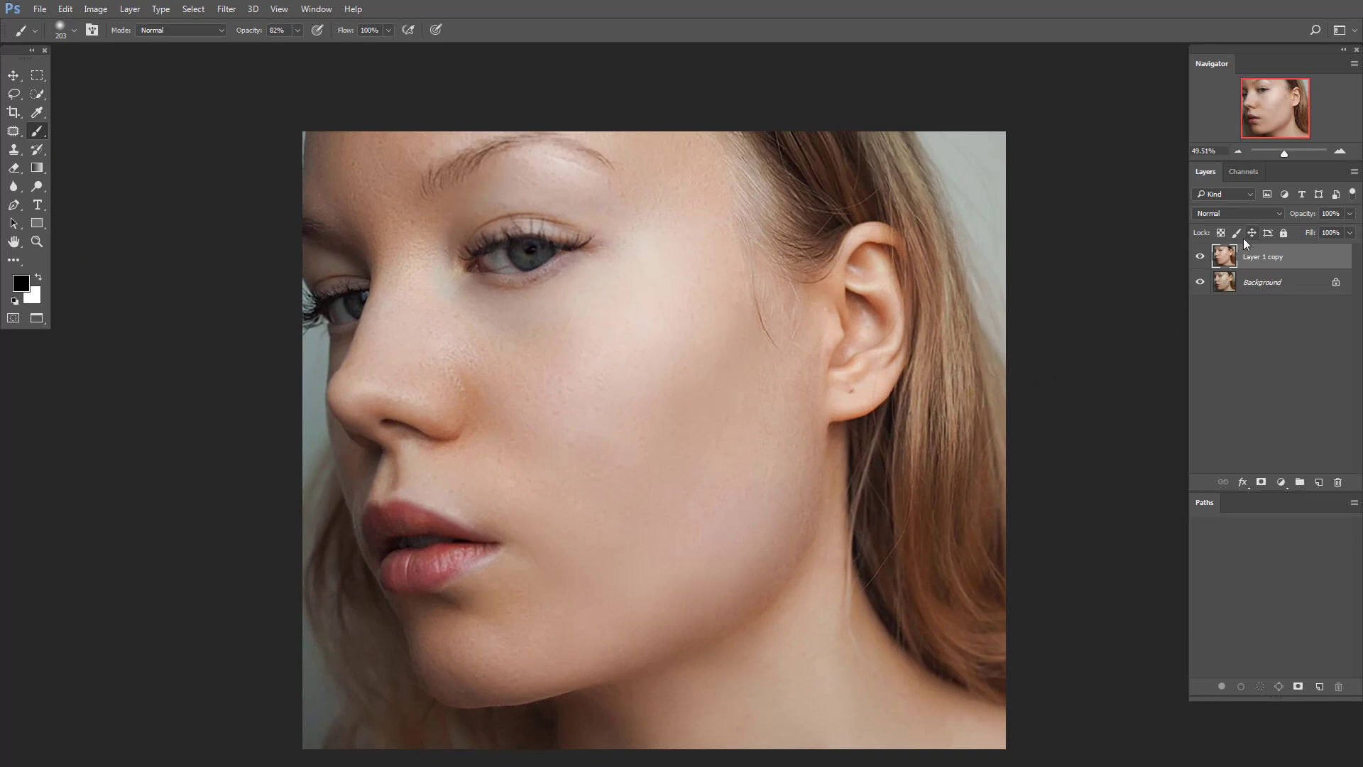
click(1200, 257)
click(1200, 257)
click(1200, 257)
click(1199, 257)
scroll(809, 442, down, 1)
scroll(970, 505, down, 1)
scroll(970, 505, up, 2)
scroll(967, 502, up, 2)
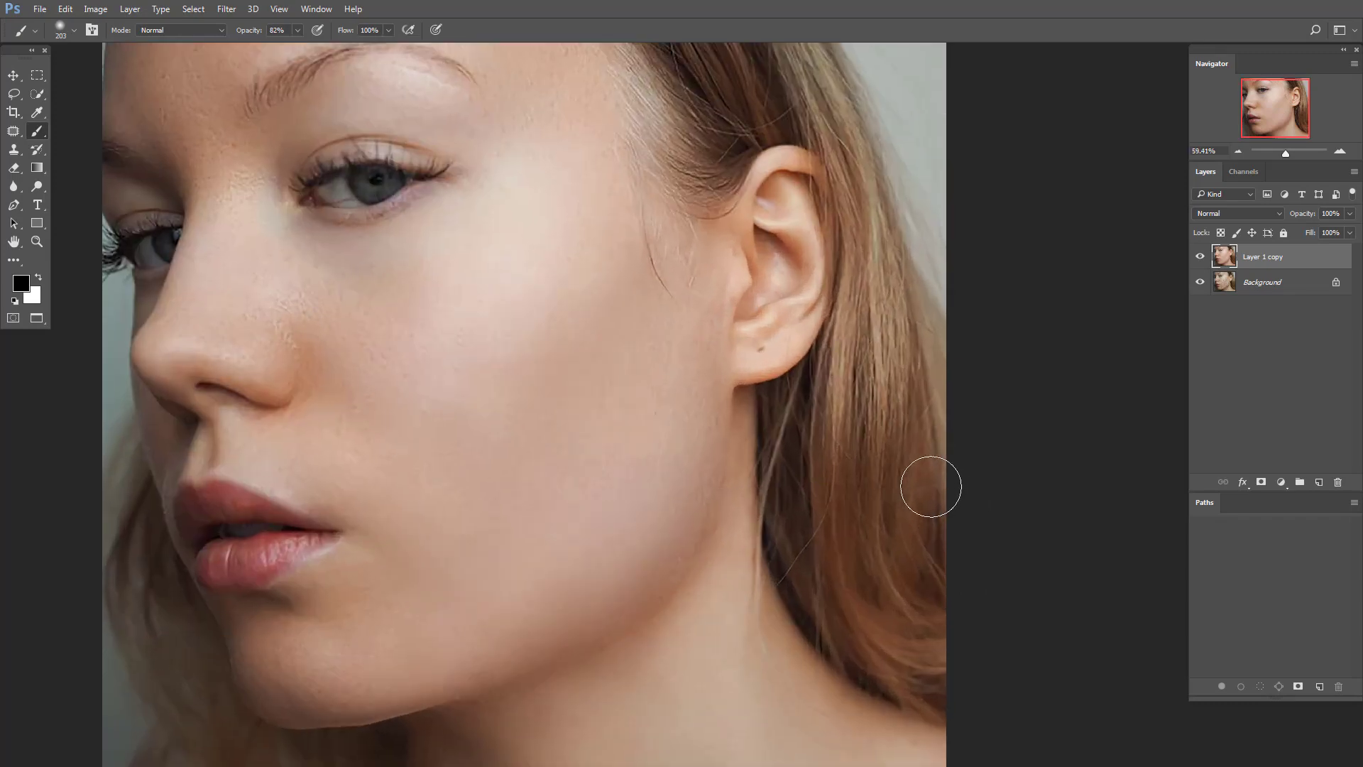
scroll(927, 481, down, 1)
scroll(944, 481, up, 2)
scroll(941, 485, down, 2)
scroll(938, 483, down, 1)
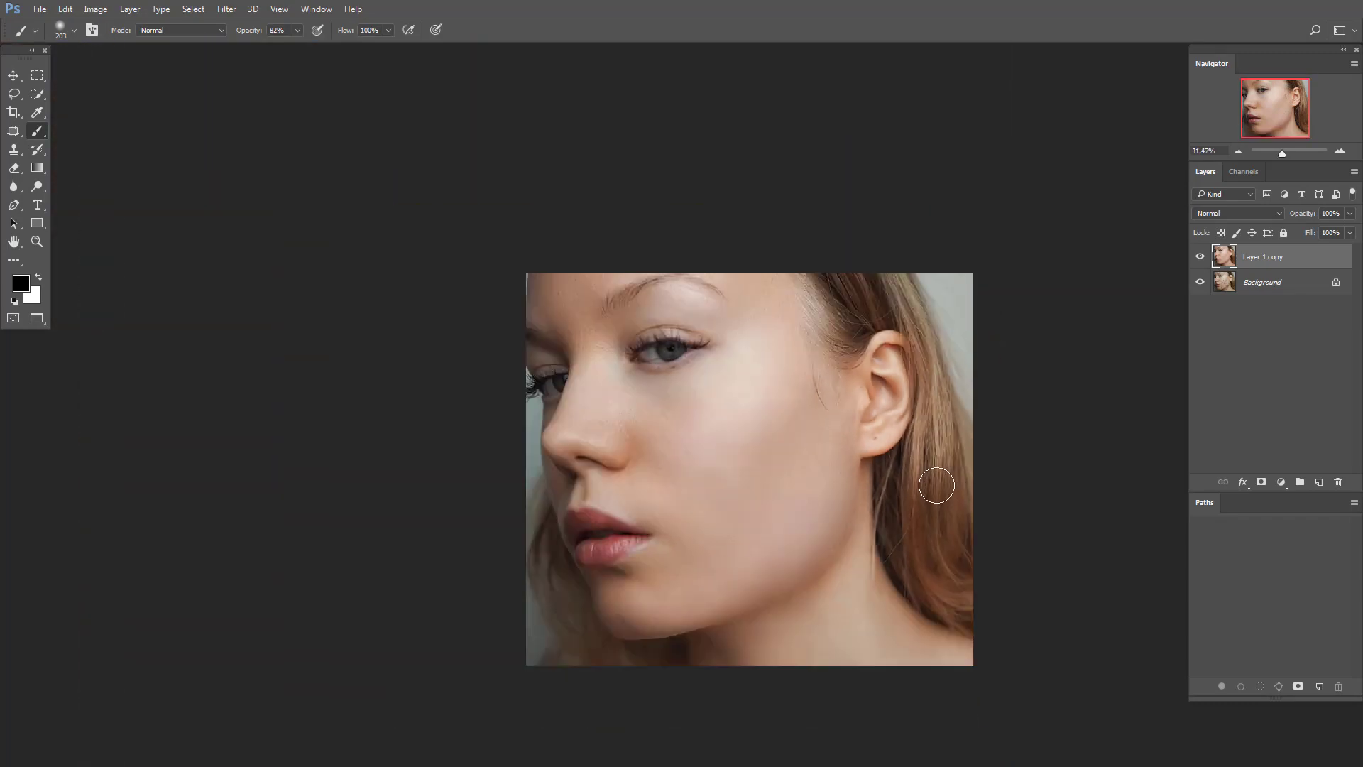
scroll(938, 483, up, 1)
scroll(936, 485, up, 1)
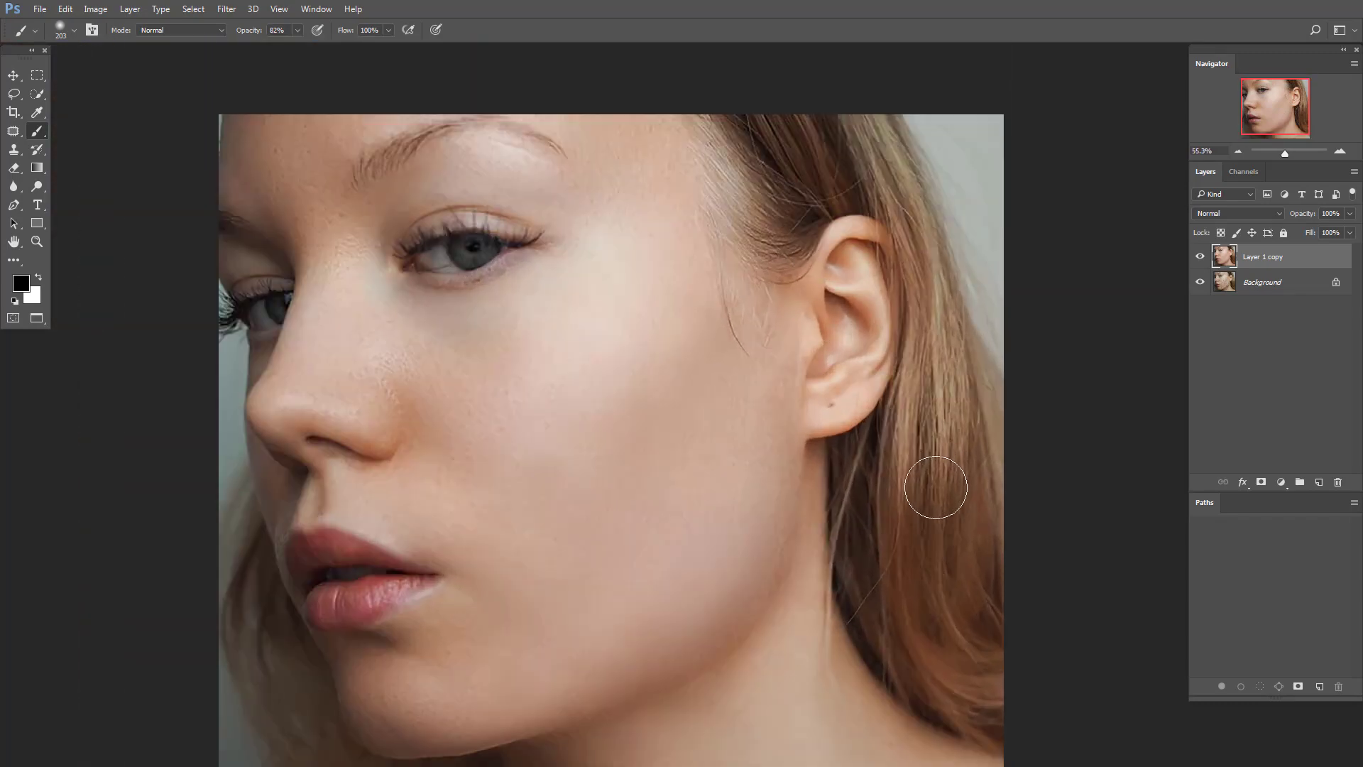
scroll(977, 520, down, 1)
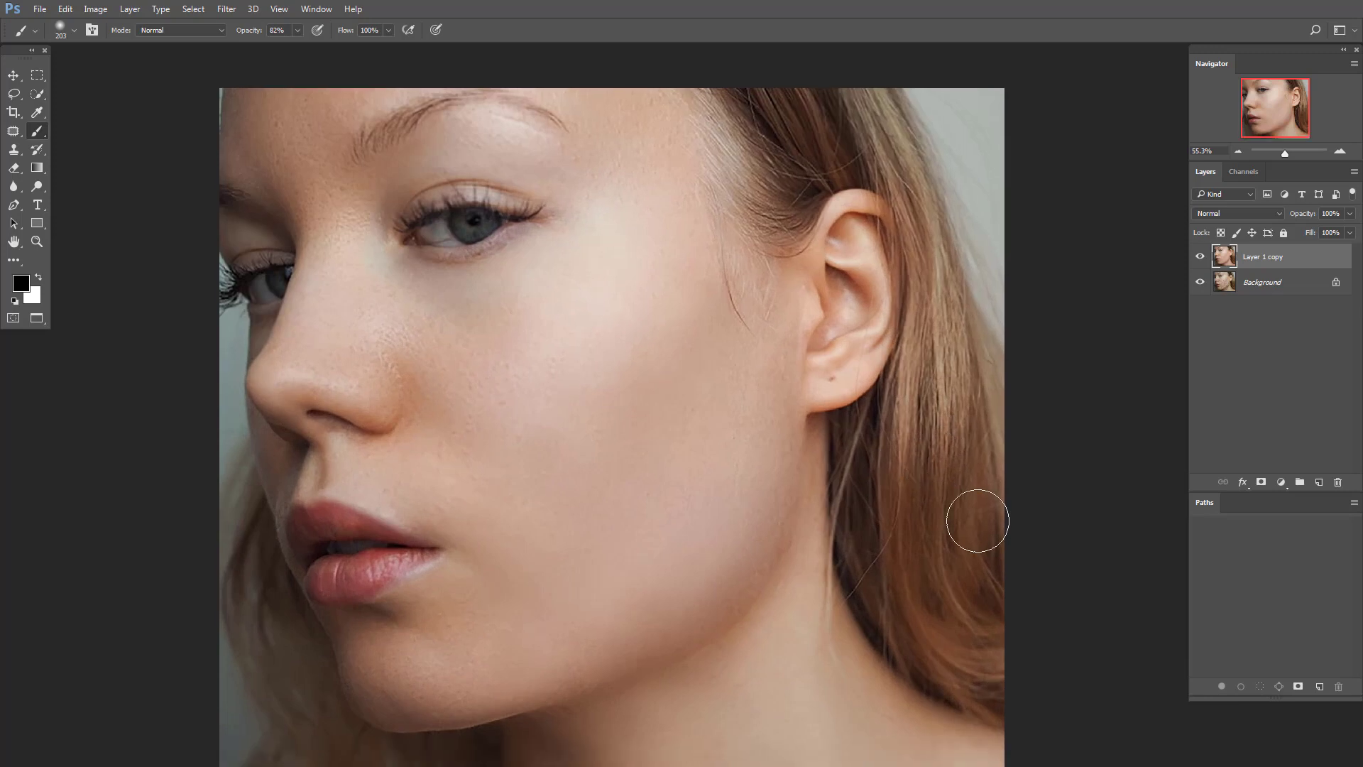